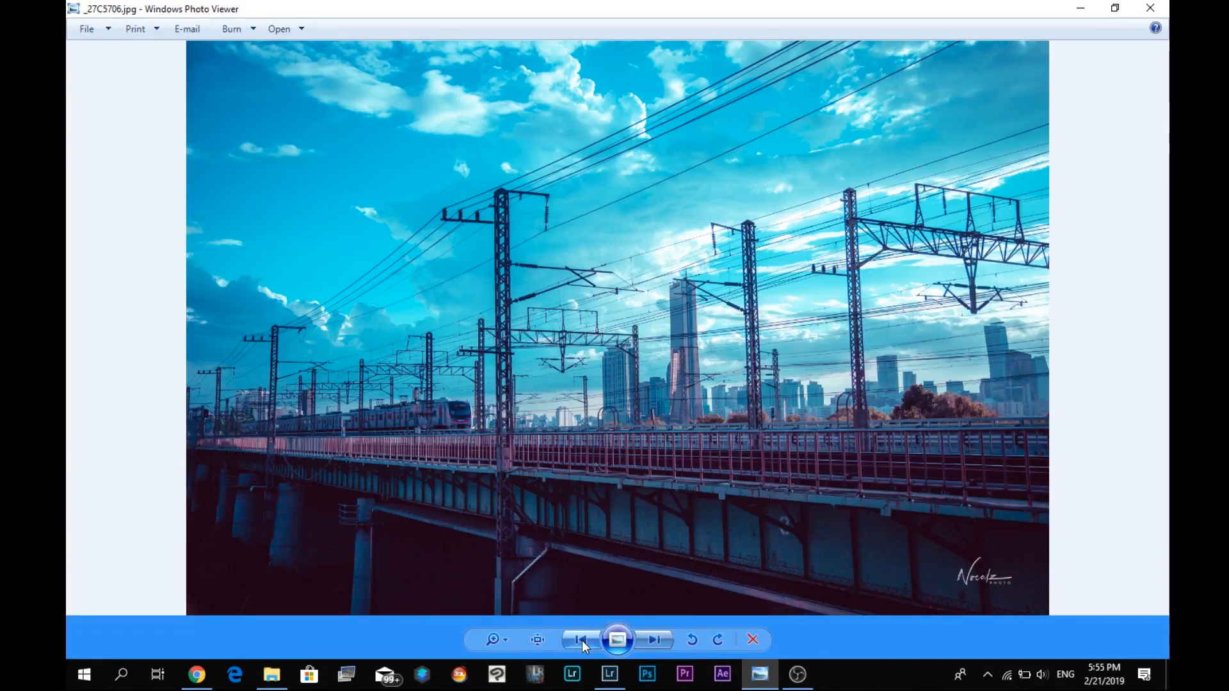
- Browse backward through the finished city photos until reaching _27C2046.jpg
{"action": "left_click", "coordinate": [580, 641]}
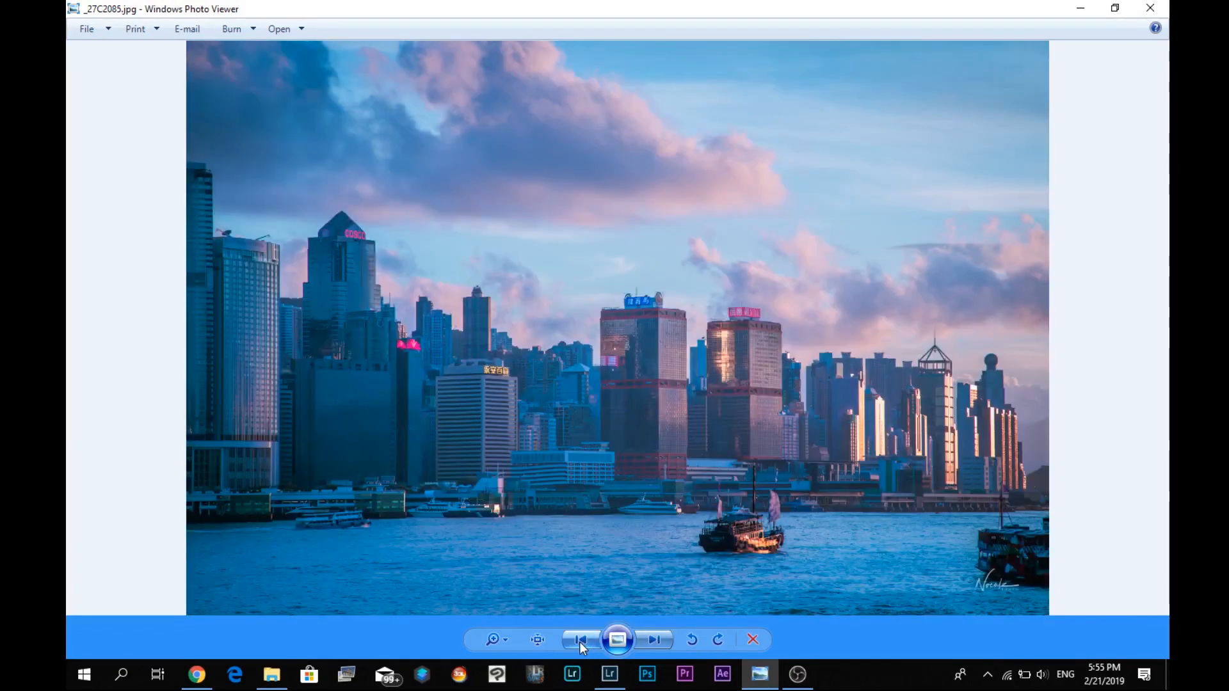
{"action": "left_click", "coordinate": [580, 643]}
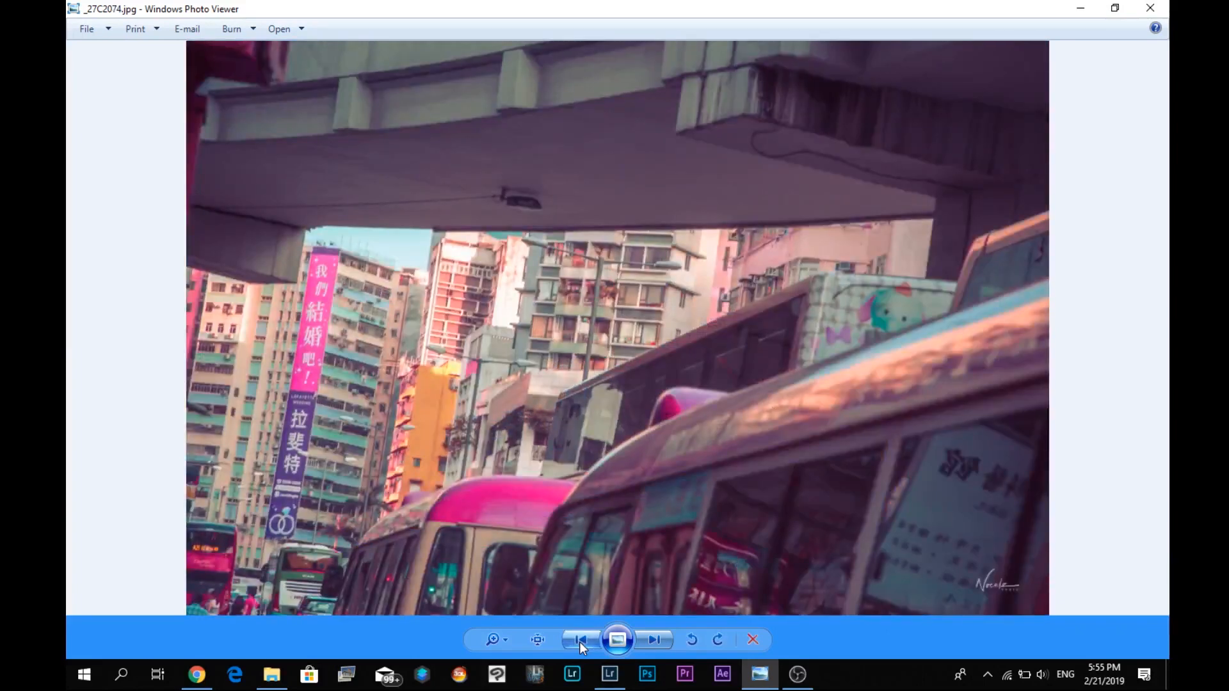
{"action": "left_click", "coordinate": [580, 643]}
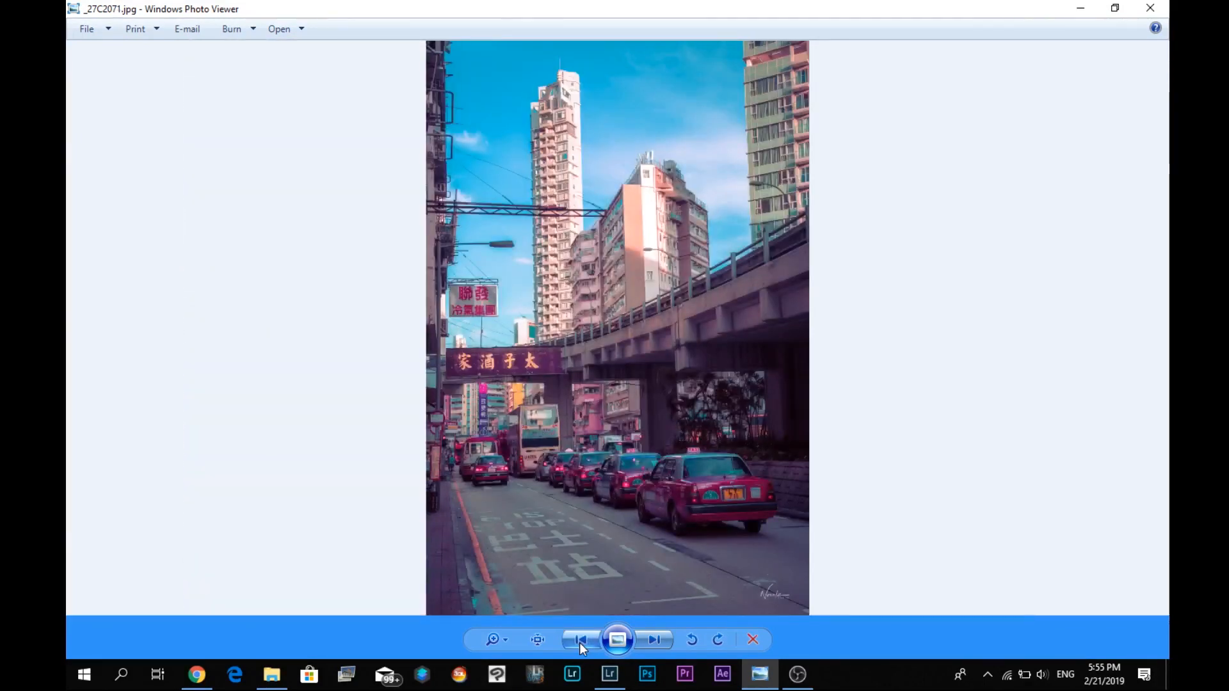
{"action": "left_click", "coordinate": [579, 641]}
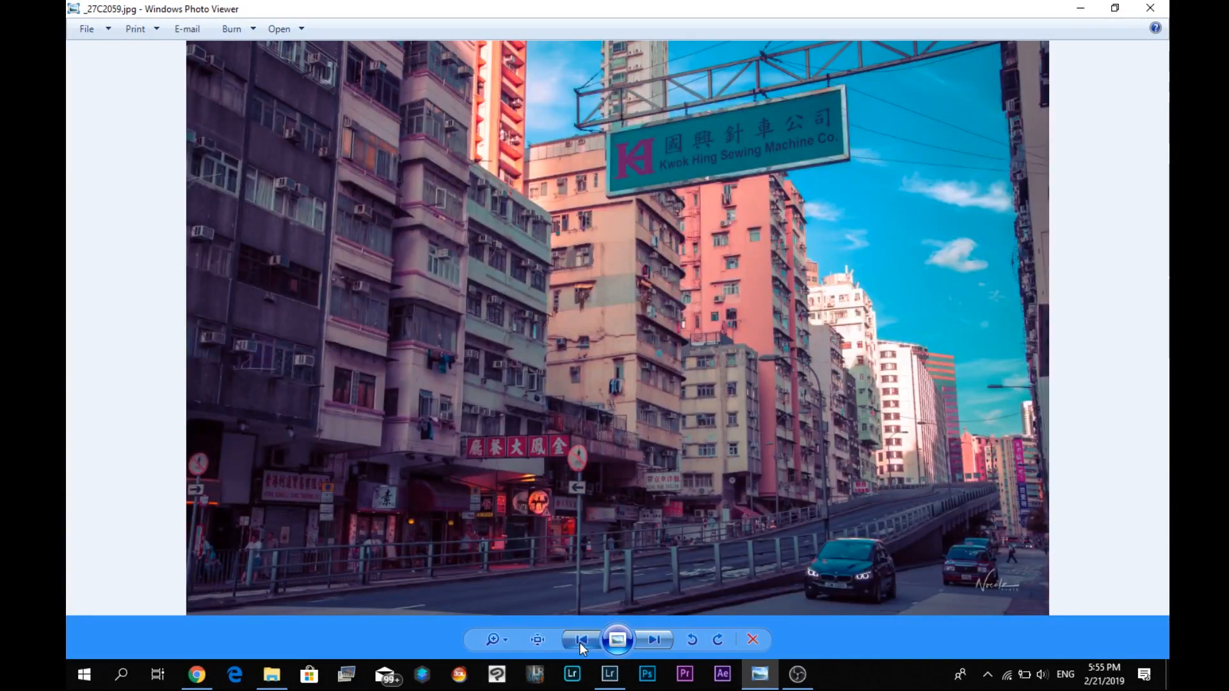
{"action": "left_click", "coordinate": [580, 642]}
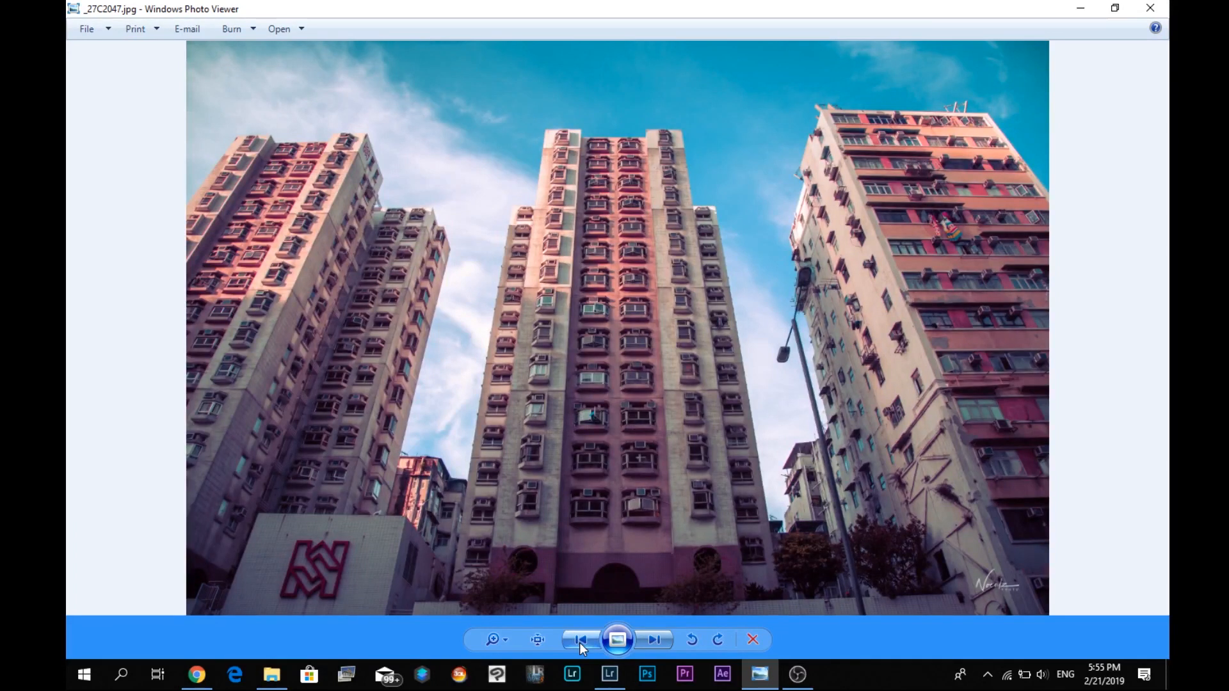
{"action": "left_click", "coordinate": [580, 642]}
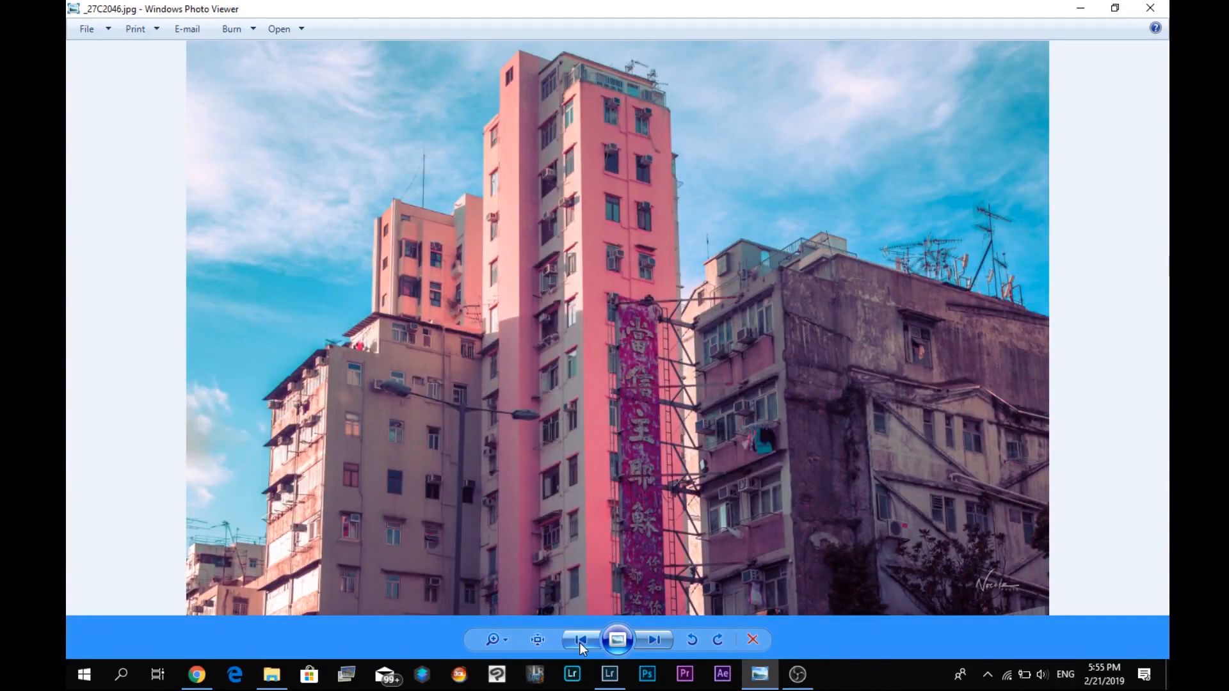
- Switch to Lightroom Classic and show the exposure and lens information overlay on _27C2046.CR2
{"action": "left_click", "coordinate": [610, 674]}
{"action": "key", "text": "w"}
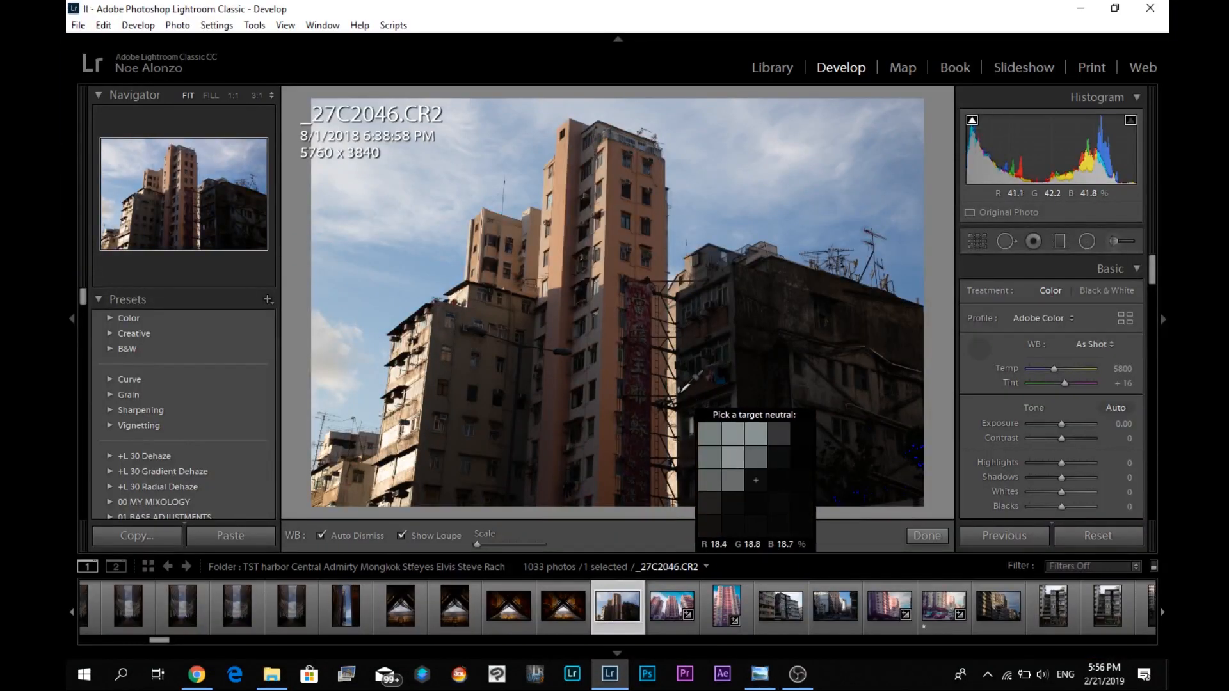
{"action": "key", "text": "i"}
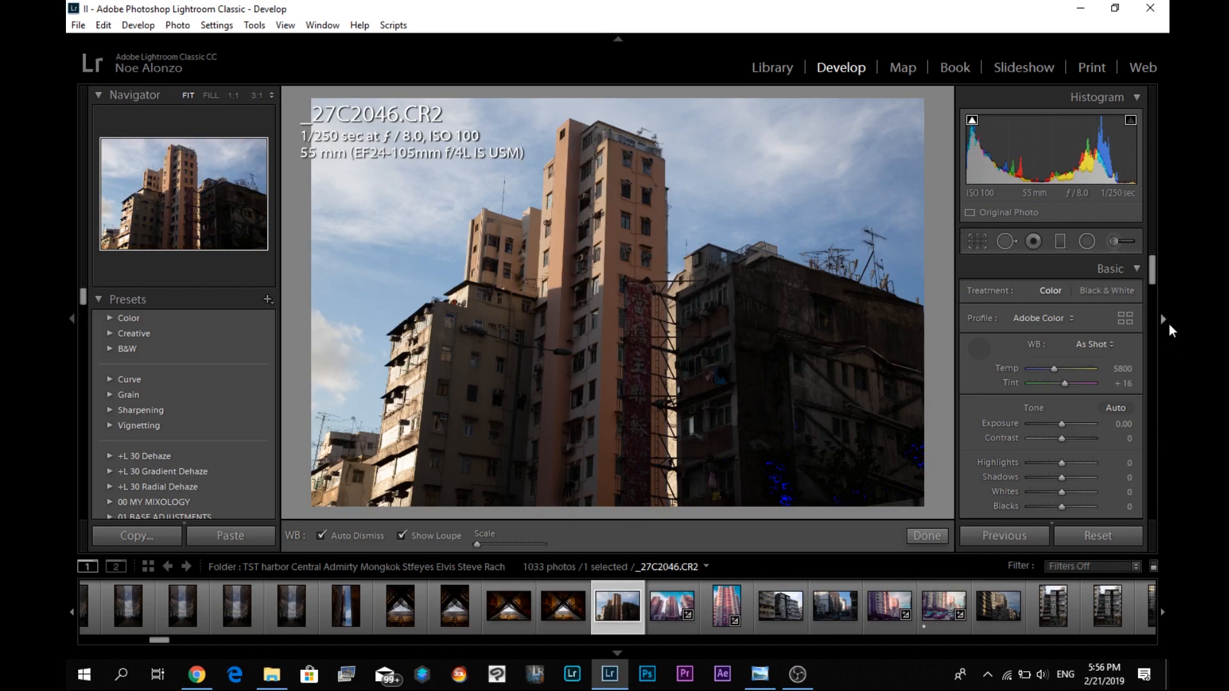
- Correct the photo's perspective with Full Upright and set the exposure to +0.60
{"action": "left_click_drag", "start_coordinate": [1153, 262], "coordinate": [1158, 438]}
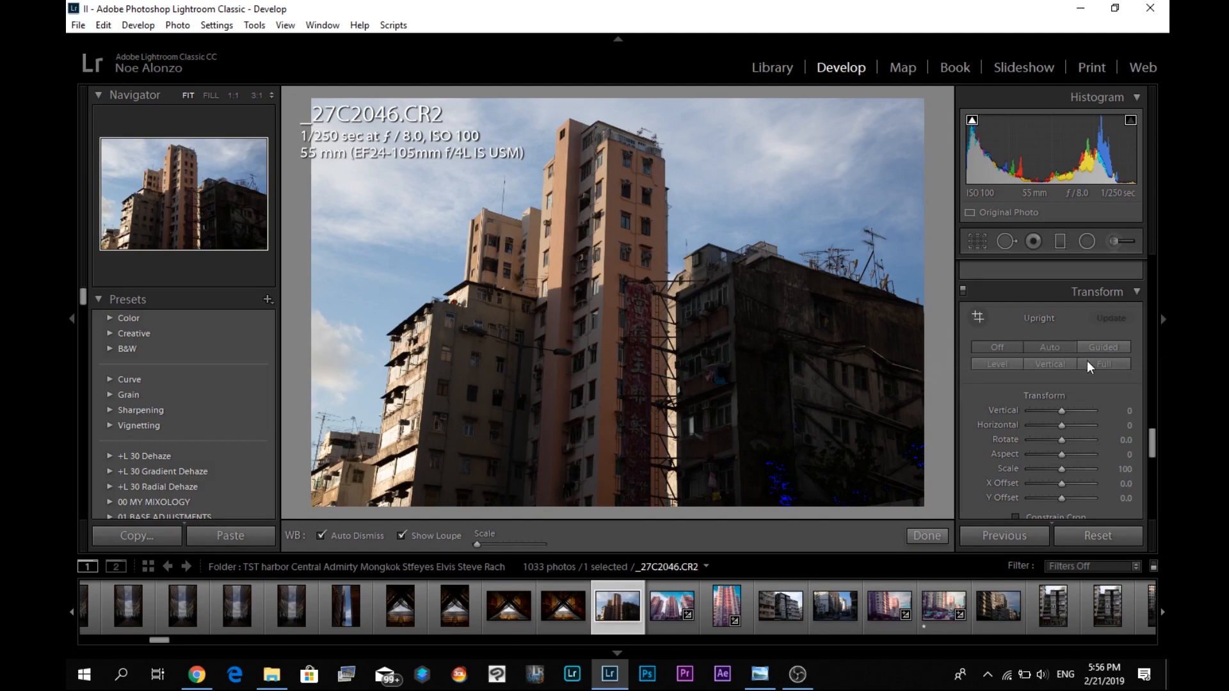
{"action": "left_click", "coordinate": [1084, 362]}
{"action": "scroll", "coordinate": [1061, 408], "scroll_direction": "up", "scroll_amount": 10}
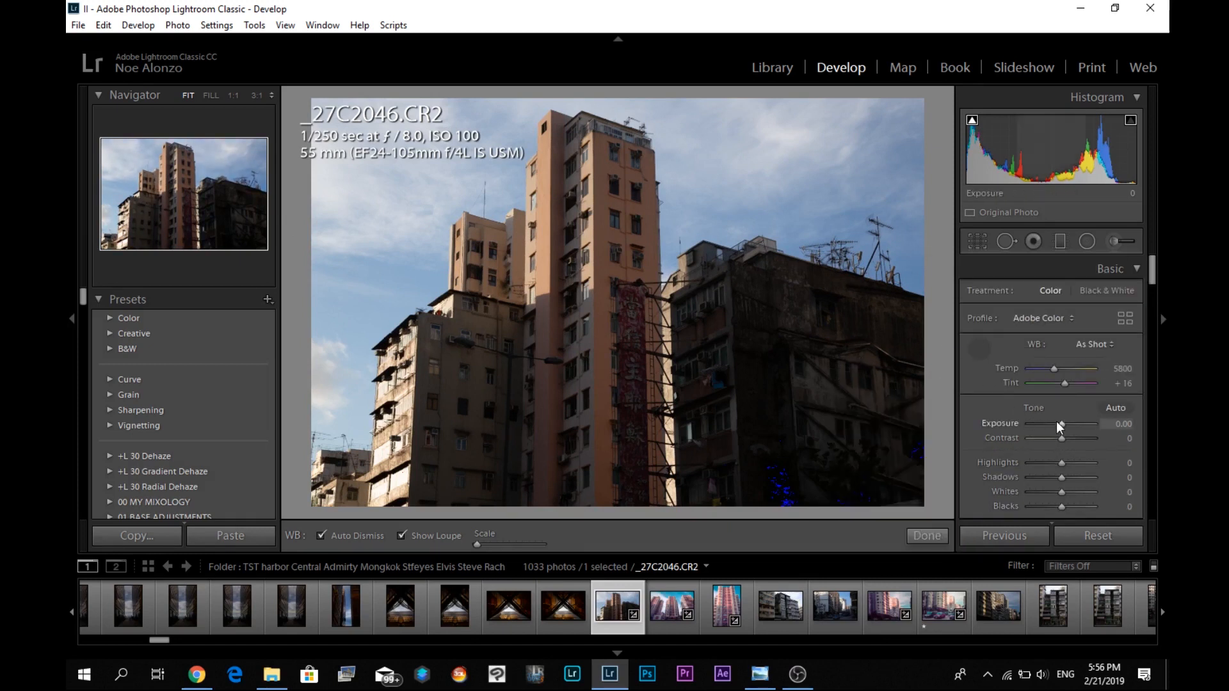
{"action": "left_click_drag", "start_coordinate": [1060, 424], "coordinate": [1060, 424]}
{"action": "left_click", "coordinate": [1115, 425]}
{"action": "type", "text": "5"}
{"action": "key", "text": "BackSpace"}
{"action": "type", "text": ".6"}
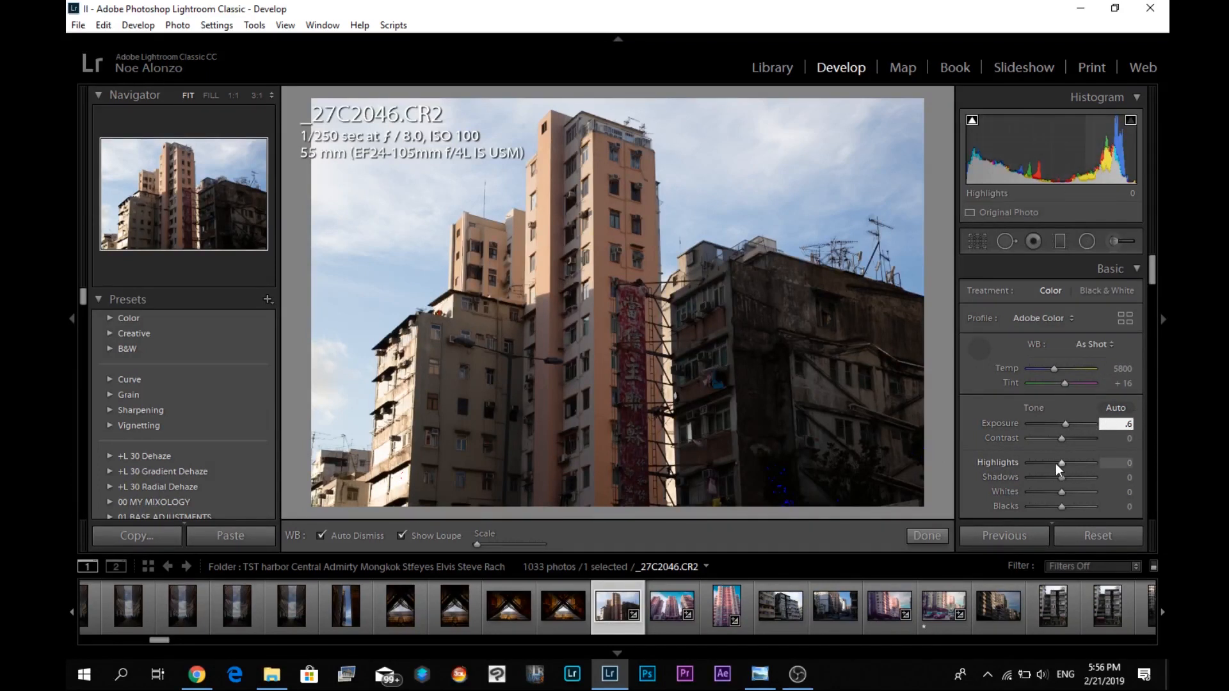
- Set the highlights to −100, blacks to +100, shadows to +69 and whites to +21
{"action": "left_click_drag", "start_coordinate": [1055, 462], "coordinate": [1010, 468]}
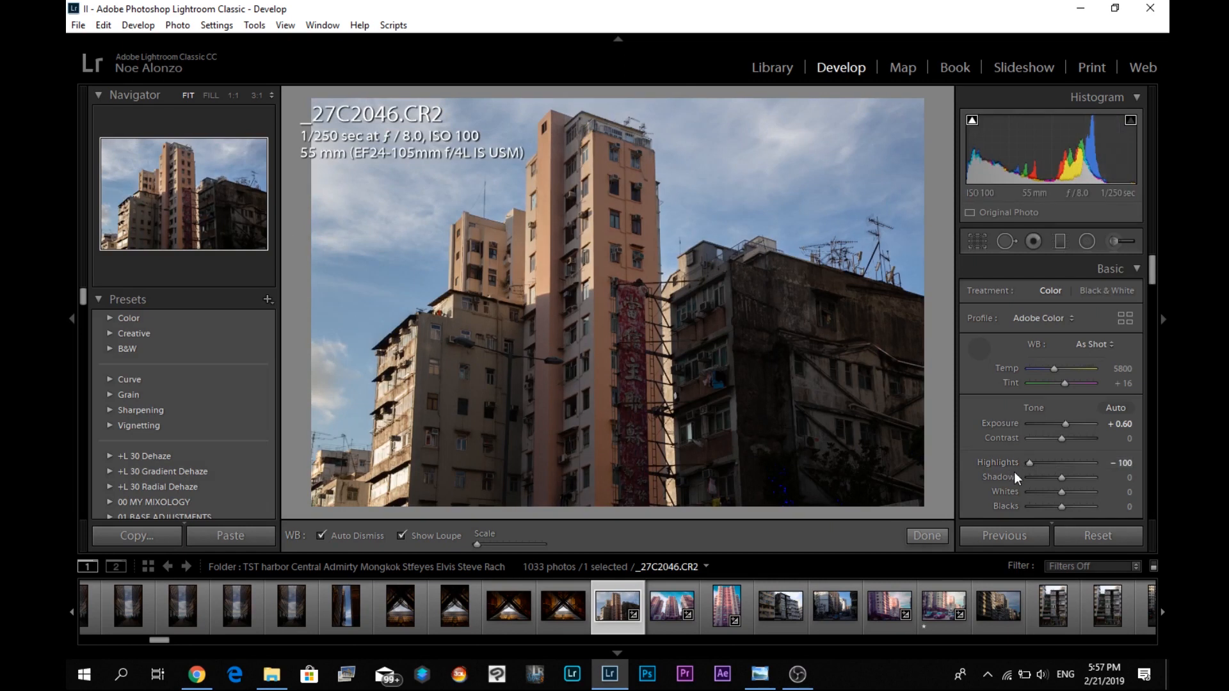
{"action": "left_click_drag", "start_coordinate": [1061, 501], "coordinate": [1107, 504]}
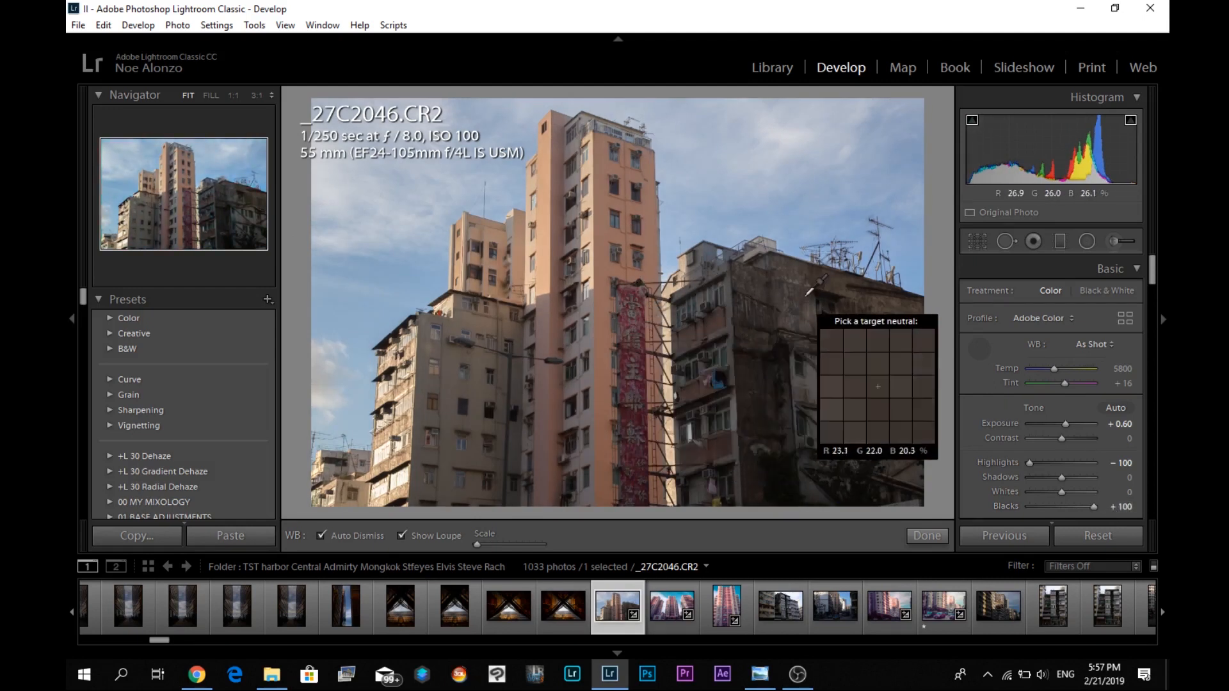
{"action": "left_click_drag", "start_coordinate": [1062, 476], "coordinate": [1082, 479]}
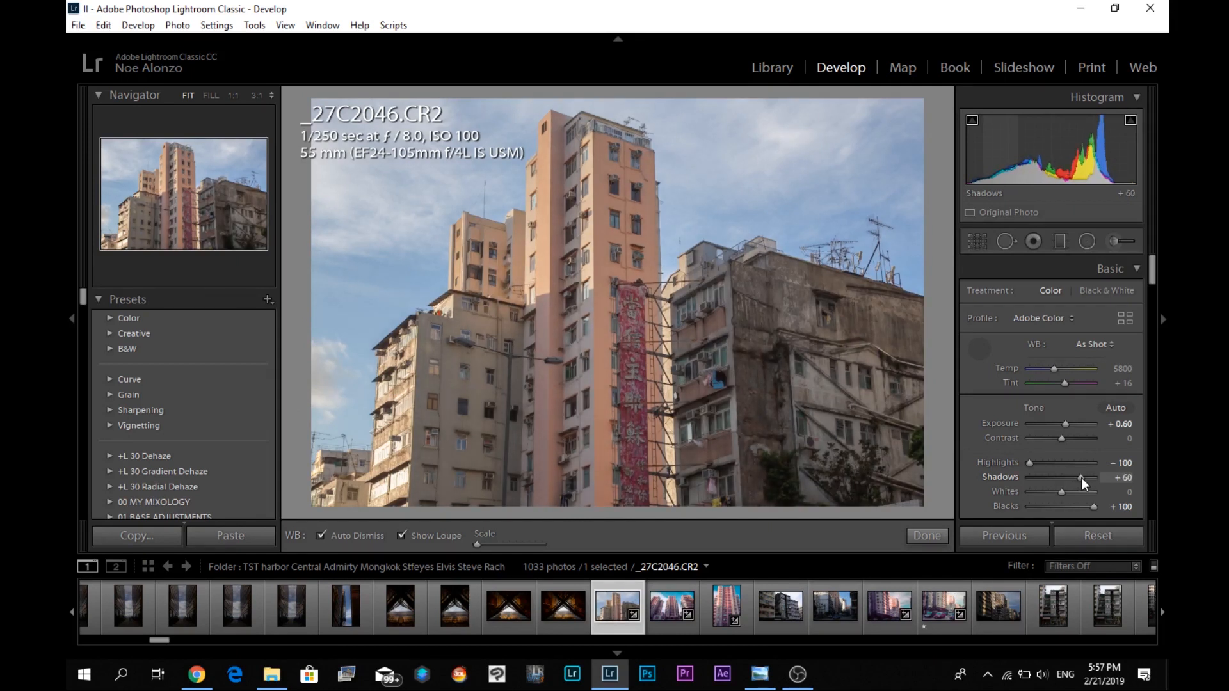
{"action": "left_click_drag", "start_coordinate": [1082, 479], "coordinate": [1081, 478]}
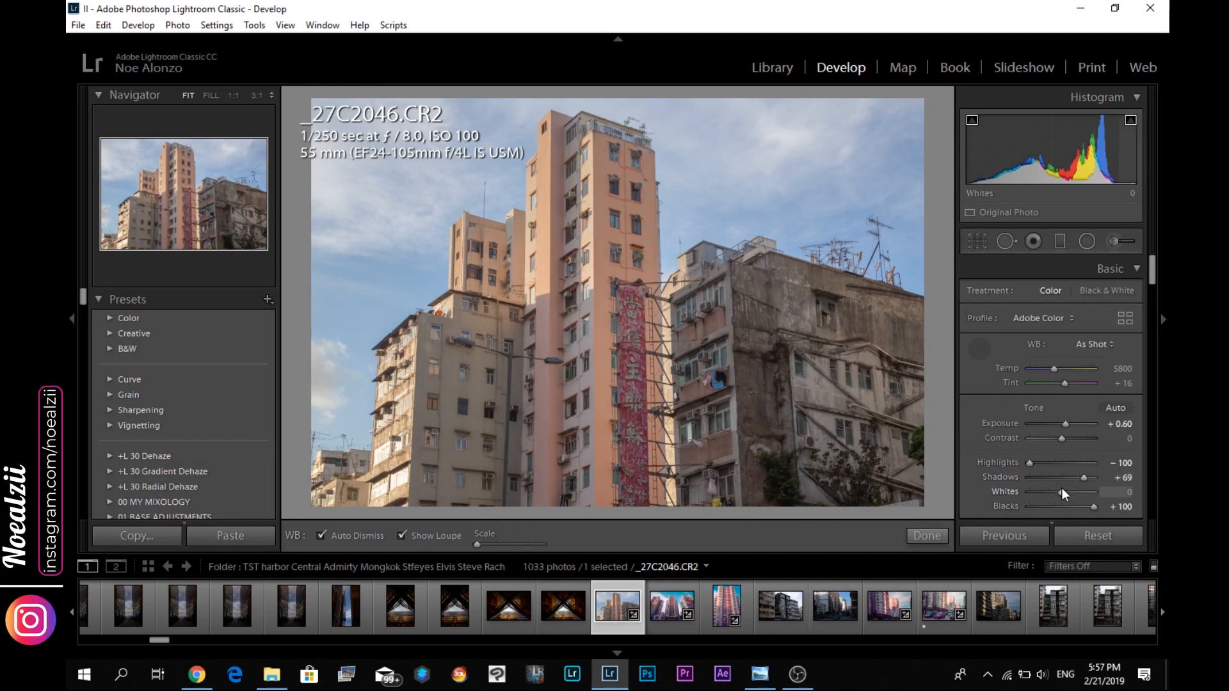
{"action": "mouse_move", "coordinate": [1062, 492]}
{"action": "left_mouse_down"}
{"action": "mouse_move", "coordinate": [1091, 485]}
{"action": "mouse_move", "coordinate": [1070, 486]}
{"action": "left_mouse_up"}
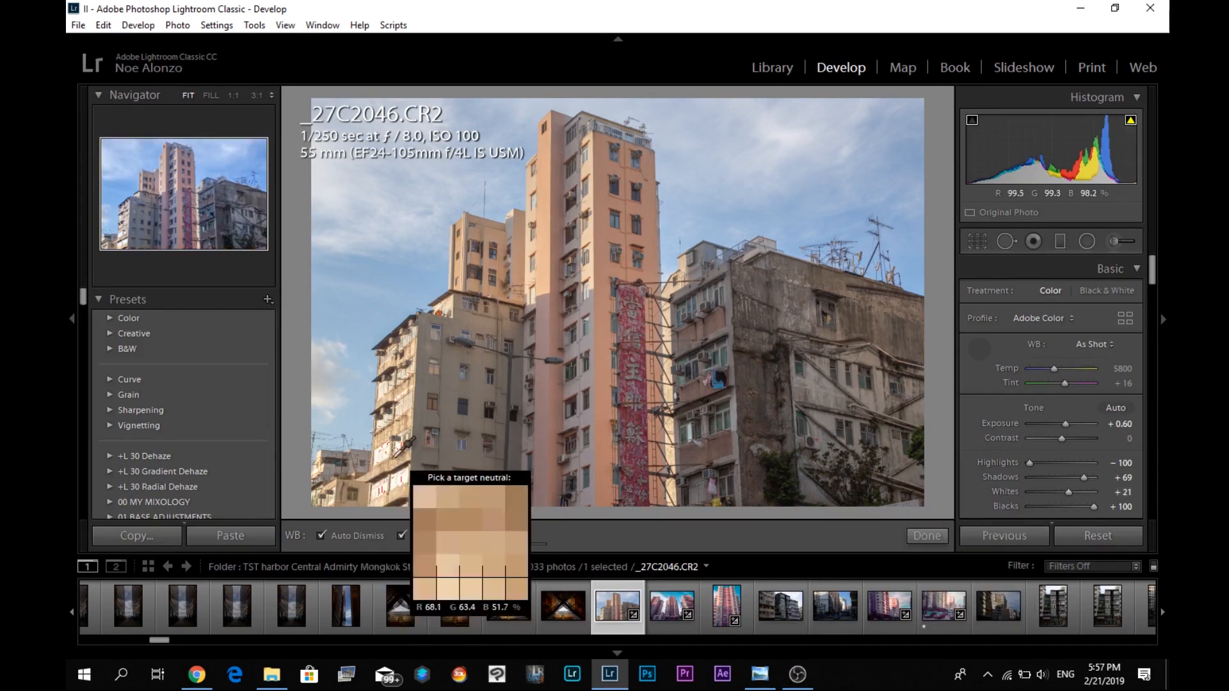
- Set the white balance temperature to 5750 and raise the contrast to +64
{"action": "key", "text": "minus"}
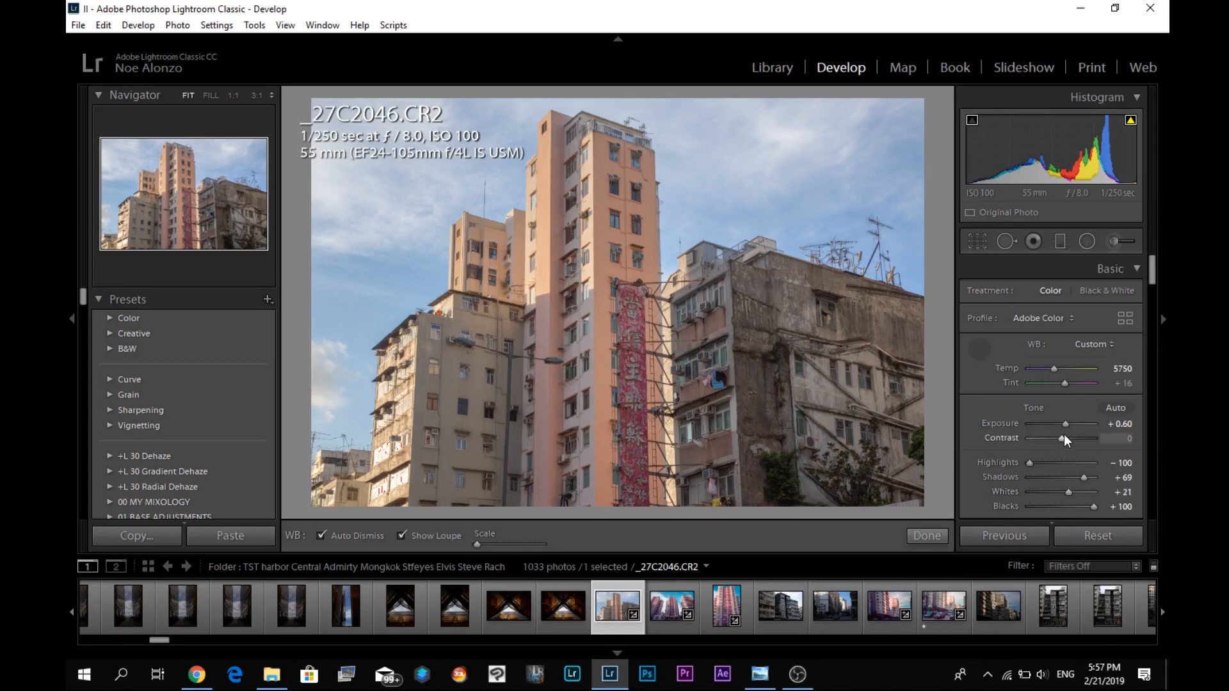
{"action": "left_click_drag", "start_coordinate": [1058, 436], "coordinate": [1079, 440]}
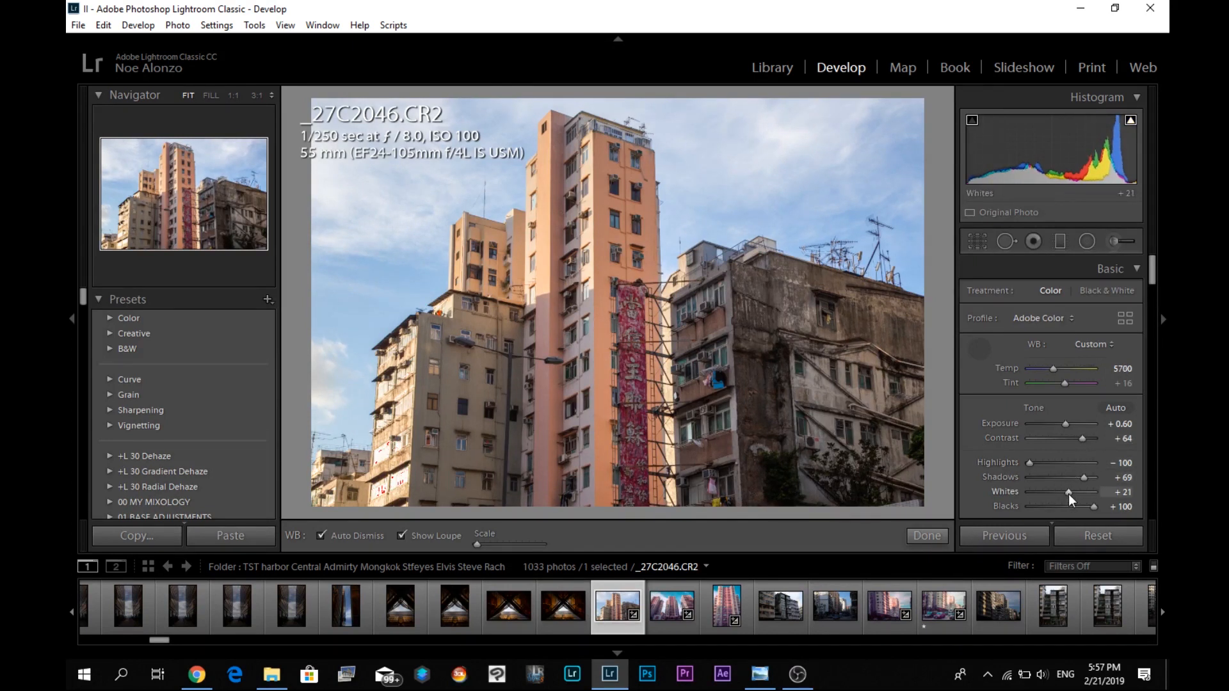
{"action": "key", "text": "minus"}
{"action": "key", "text": "equal"}
- Set the whites to +30
{"action": "left_click", "coordinate": [1117, 494]}
{"action": "key", "text": "Up"}
{"action": "key", "text": "Up"}
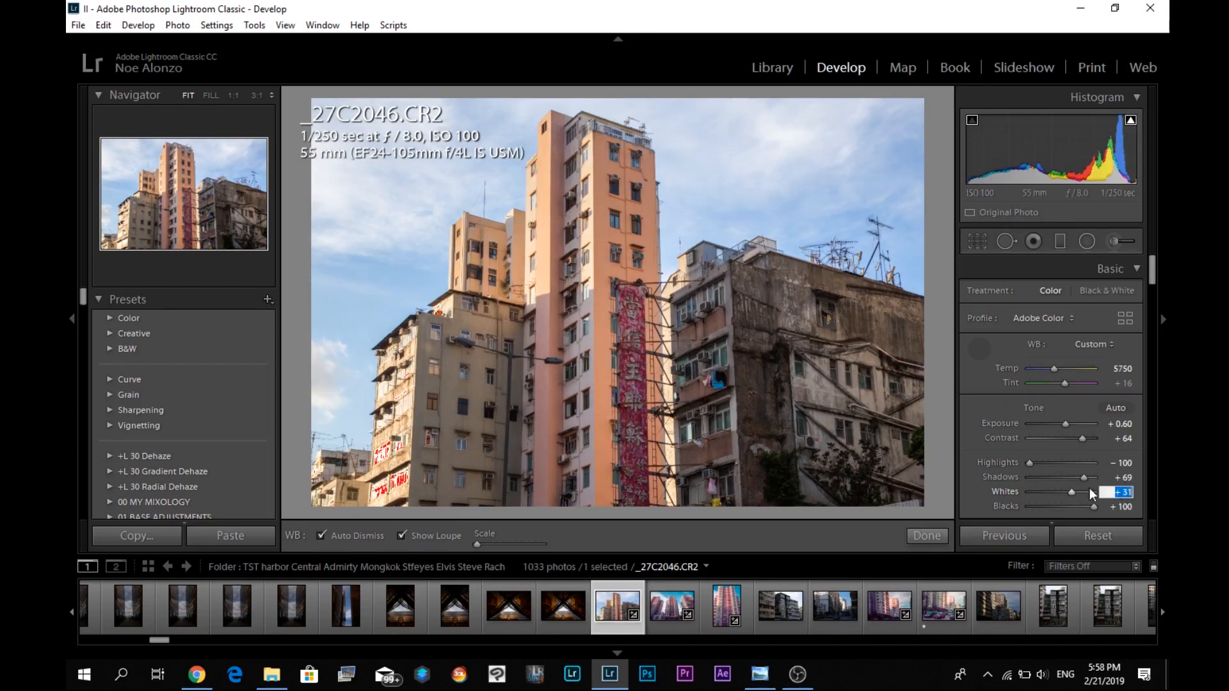
{"action": "type", "text": "30"}
{"action": "key", "text": "Return"}
- Try strong negative clarity on the photo and settle on a clarity of −10
{"action": "left_click_drag", "start_coordinate": [1152, 266], "coordinate": [1147, 302]}
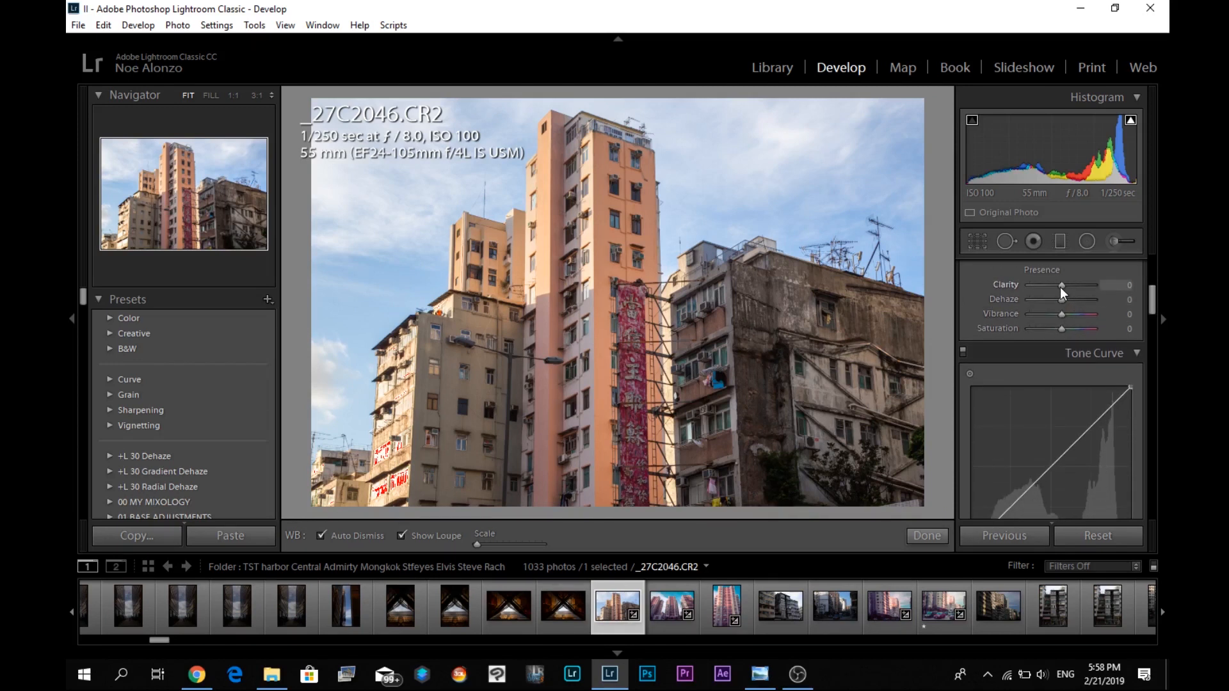
{"action": "left_click_drag", "start_coordinate": [1057, 287], "coordinate": [984, 295]}
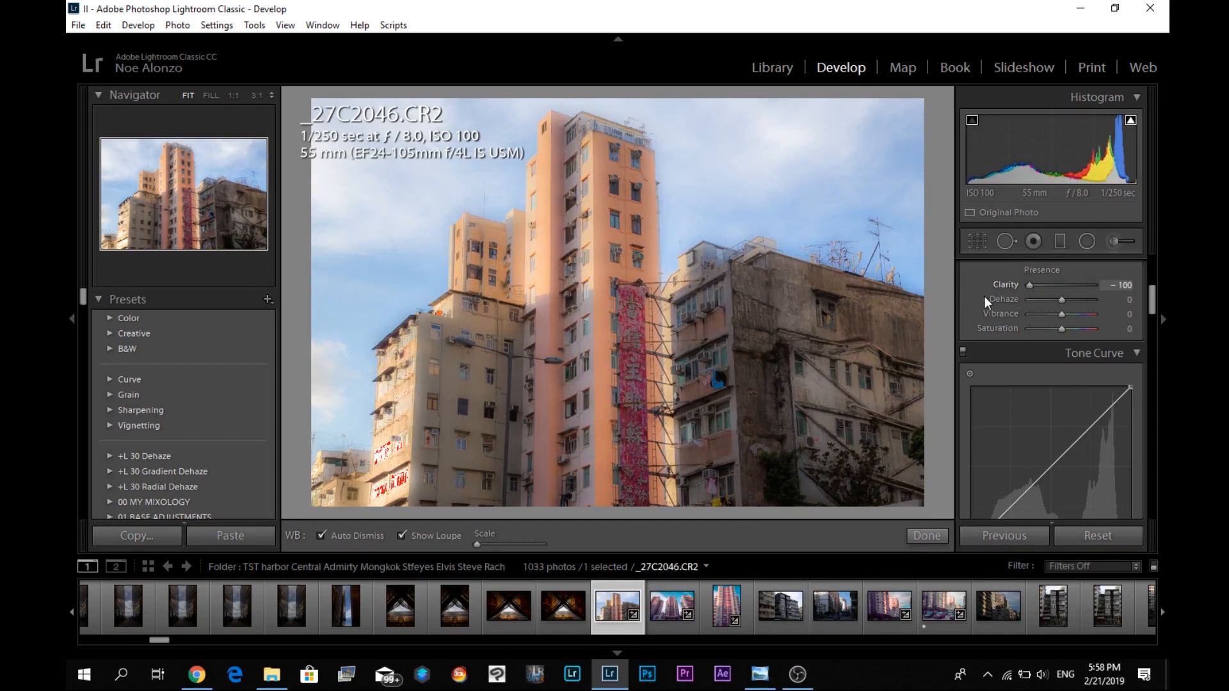
{"action": "left_click_drag", "start_coordinate": [1015, 302], "coordinate": [1053, 300]}
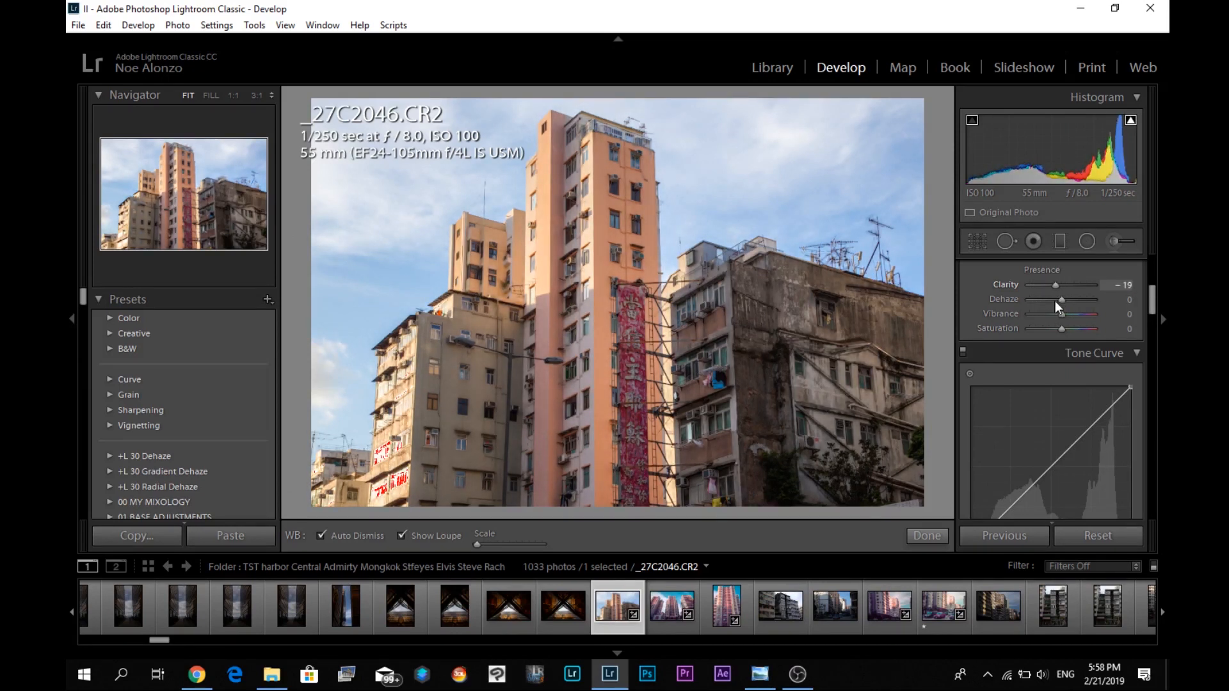
{"action": "left_click", "coordinate": [1119, 285]}
{"action": "type", "text": "-10"}
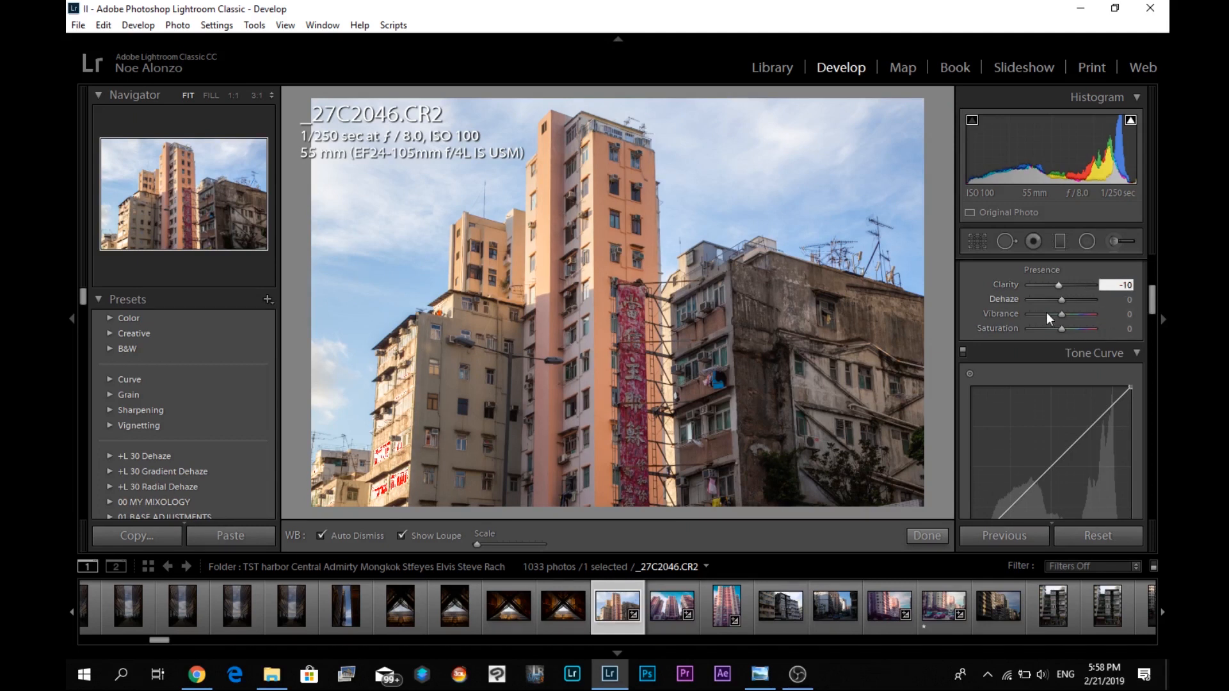
- Lower the overall saturation to −40 and set the vibrance to +30
{"action": "left_click_drag", "start_coordinate": [1061, 328], "coordinate": [1055, 328]}
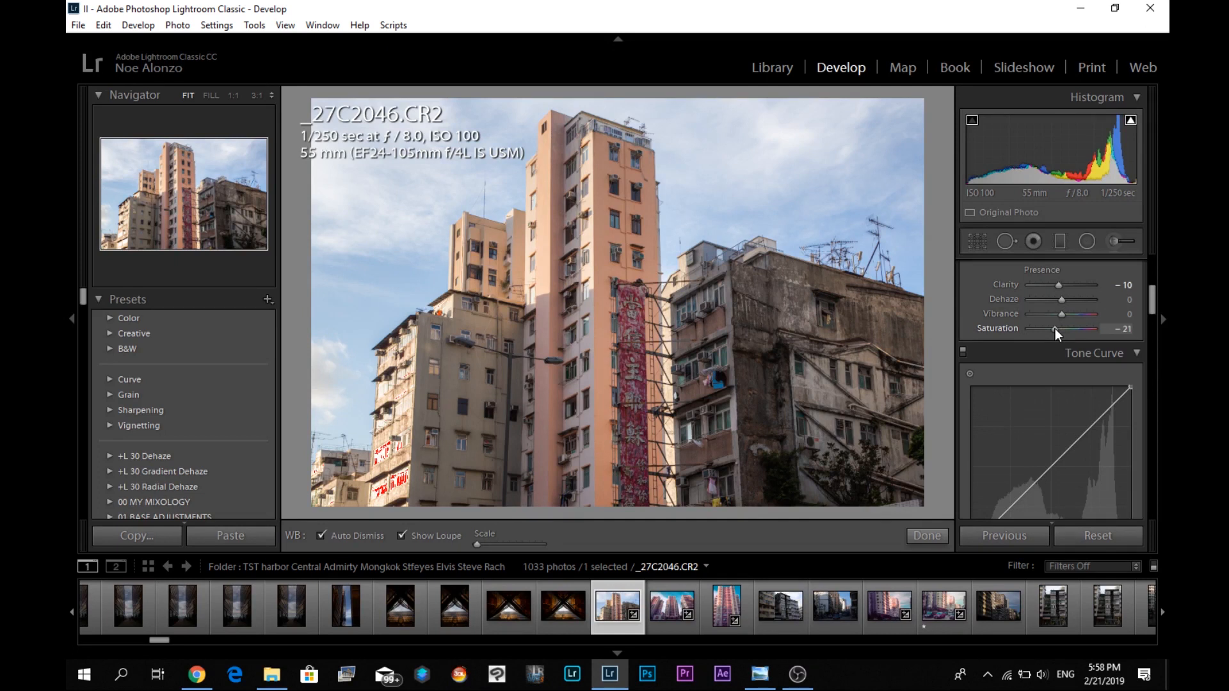
{"action": "left_click_drag", "start_coordinate": [1054, 328], "coordinate": [1072, 316]}
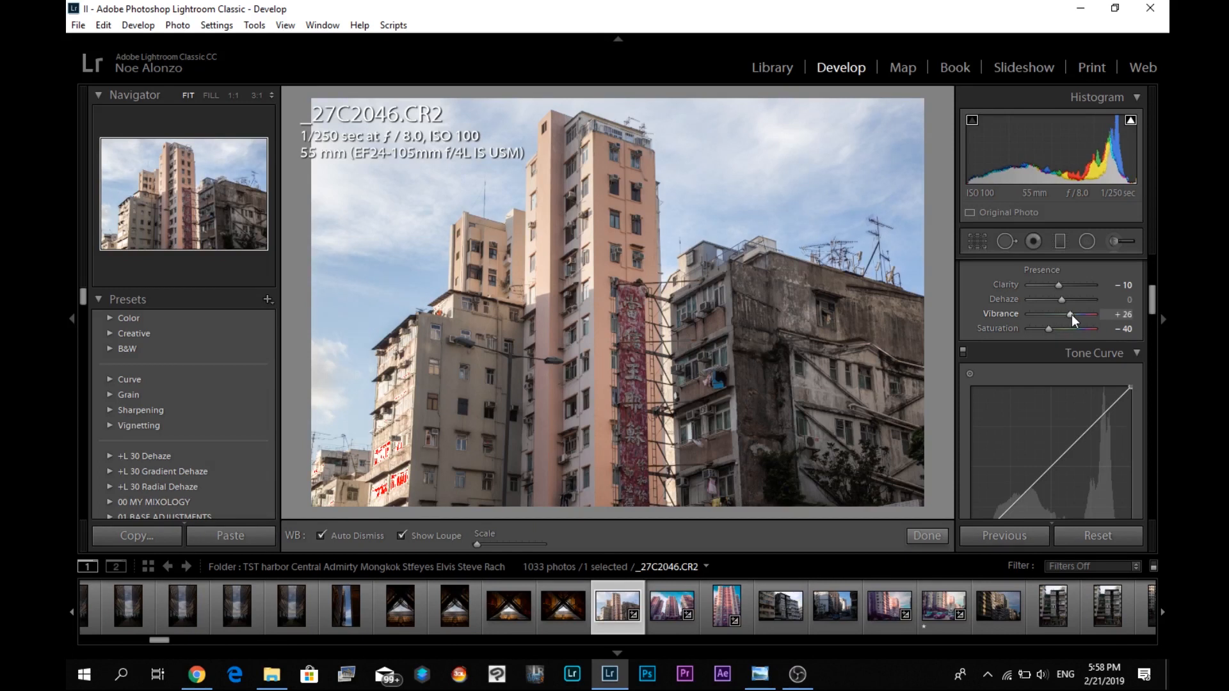
{"action": "left_click", "coordinate": [1121, 315]}
{"action": "type", "text": "30"}
{"action": "key", "text": "Return"}
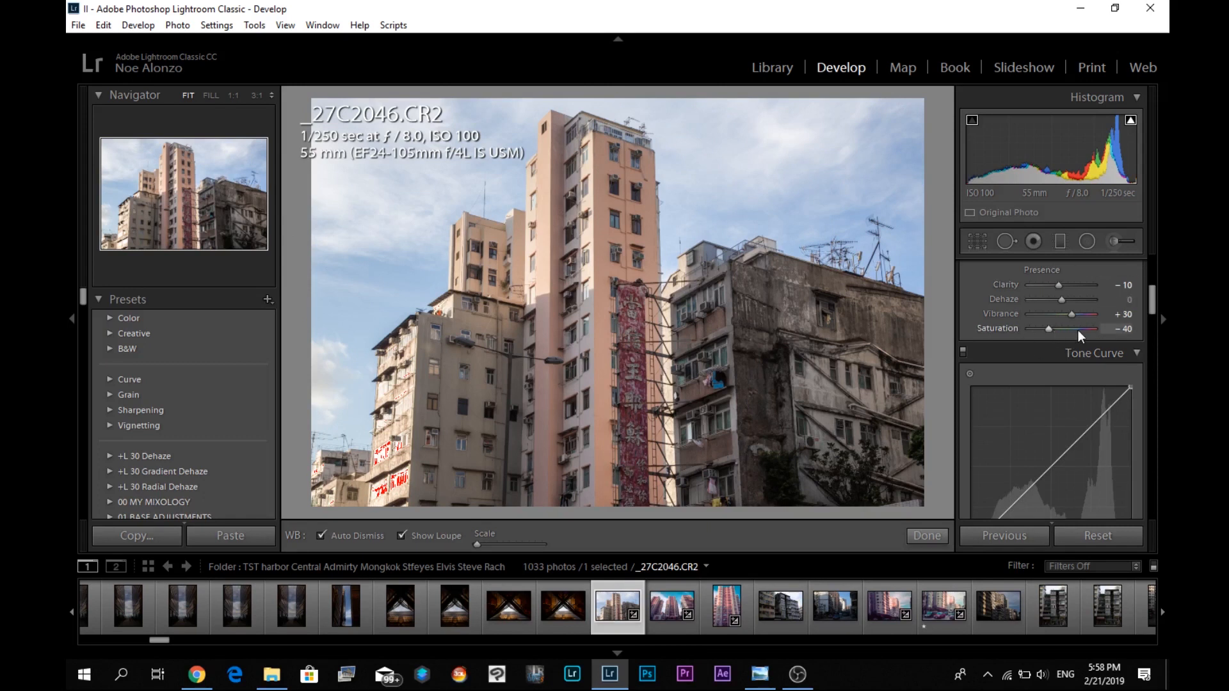
- For the Red colour range, set the hue to −100 and both saturation and luminance to +100
{"action": "left_click_drag", "start_coordinate": [1154, 294], "coordinate": [1157, 337]}
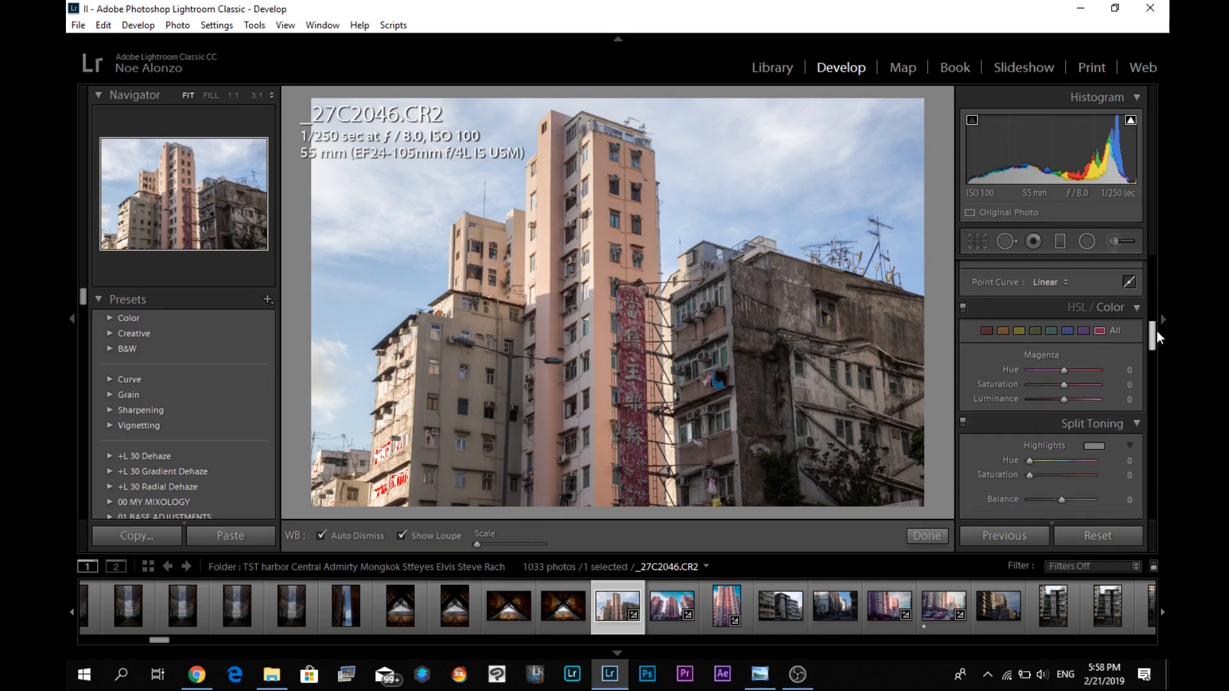
{"action": "left_click", "coordinate": [992, 328]}
{"action": "left_click_drag", "start_coordinate": [1064, 369], "coordinate": [1019, 374]}
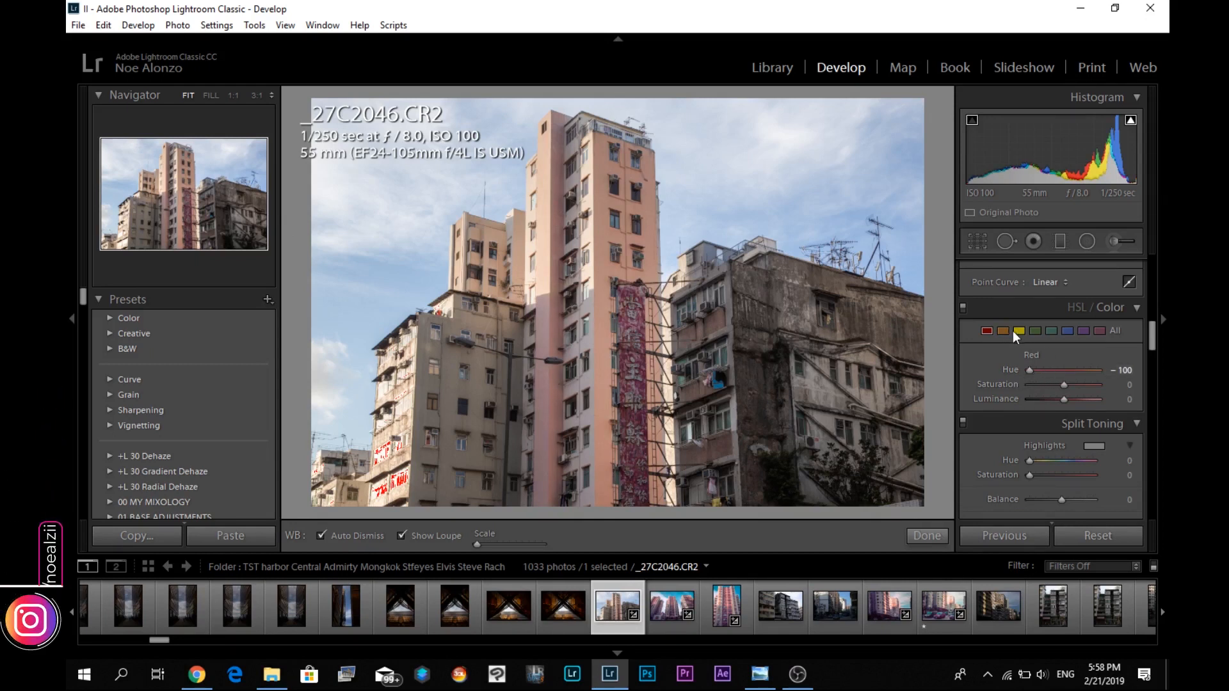
{"action": "left_click_drag", "start_coordinate": [1064, 384], "coordinate": [1111, 398]}
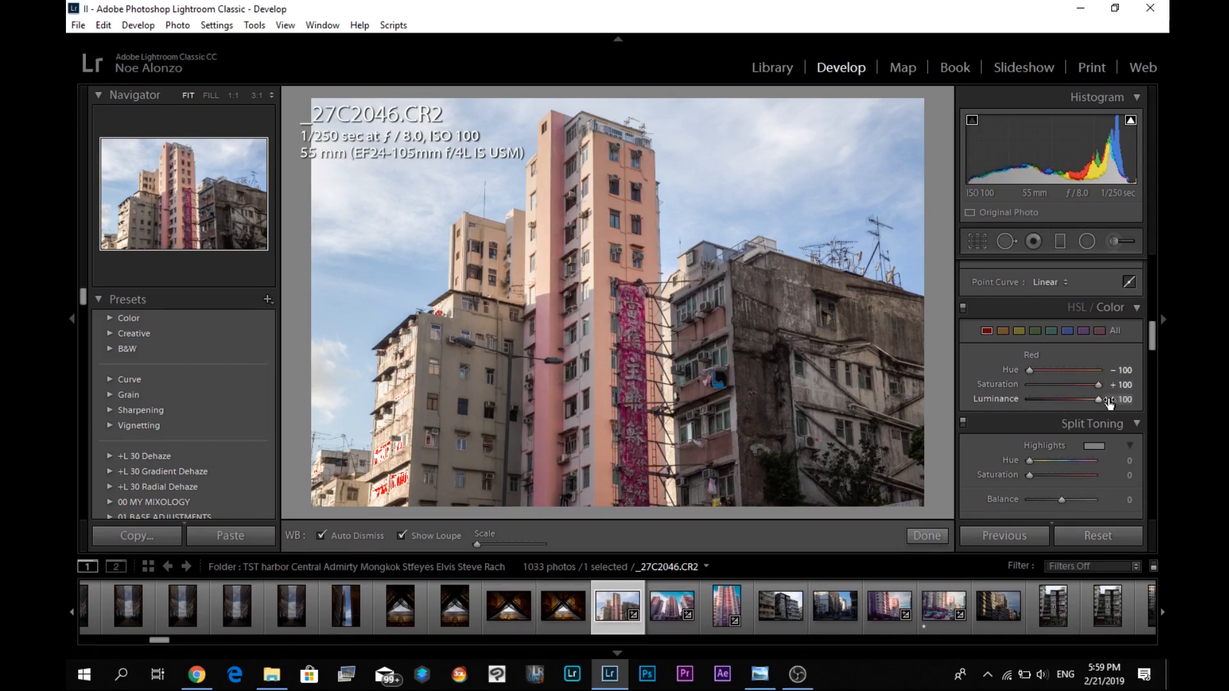
- Shift the hue of the Yellow colour range to +100
{"action": "left_click", "coordinate": [1020, 331]}
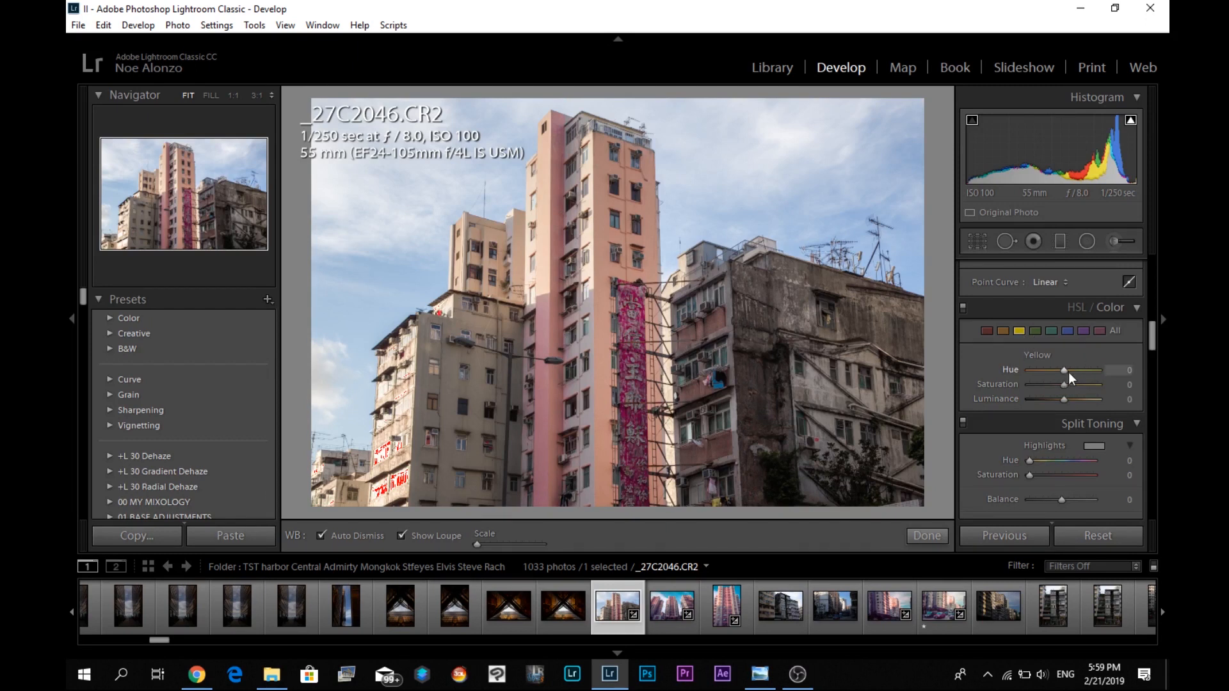
{"action": "left_click_drag", "start_coordinate": [1068, 371], "coordinate": [1114, 376]}
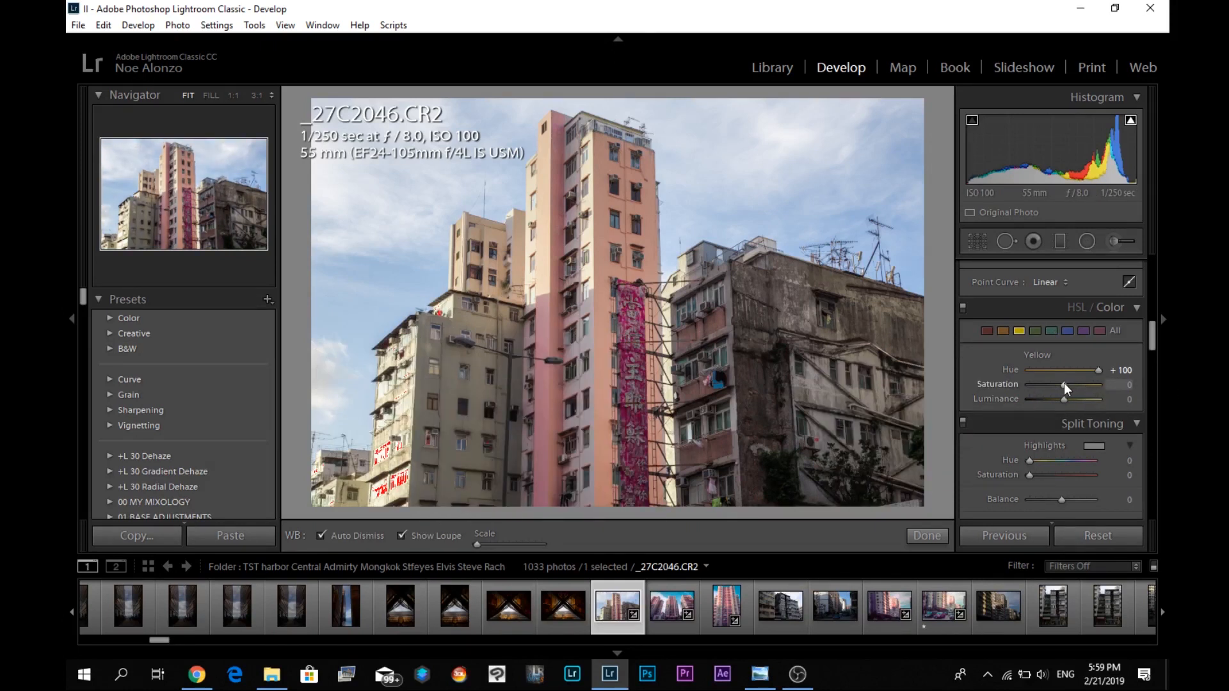
- Reduce the Red colour range's saturation to −51 and its luminance to +33
{"action": "left_click", "coordinate": [985, 331]}
{"action": "left_click_drag", "start_coordinate": [1096, 383], "coordinate": [1061, 386]}
{"action": "left_click_drag", "start_coordinate": [1058, 389], "coordinate": [1042, 388]}
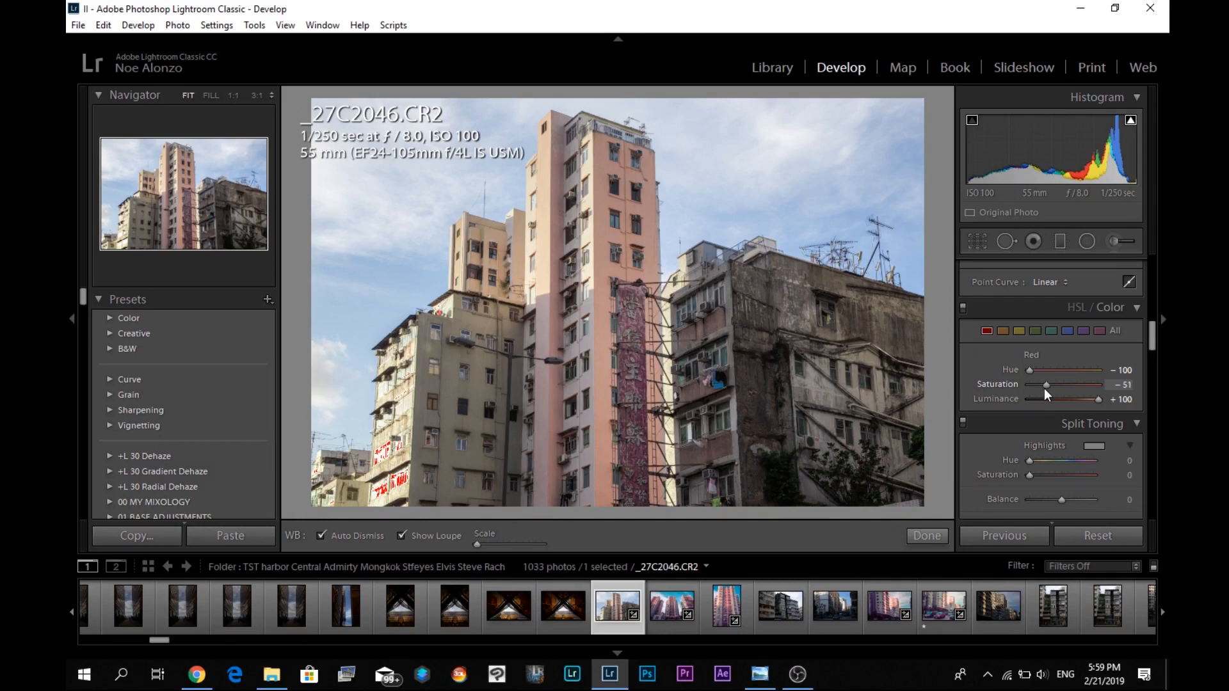
{"action": "left_click_drag", "start_coordinate": [1098, 401], "coordinate": [1076, 406]}
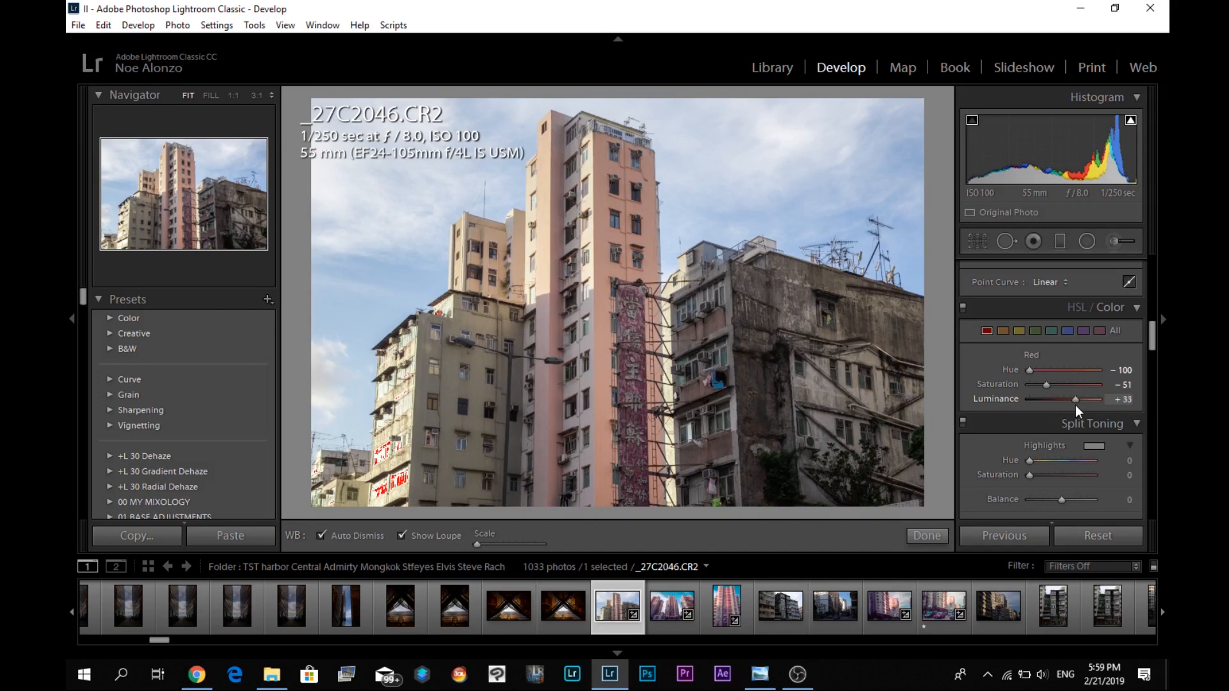
- Raise the Orange colour range's saturation and luminance to +100 each
{"action": "left_click", "coordinate": [1000, 331]}
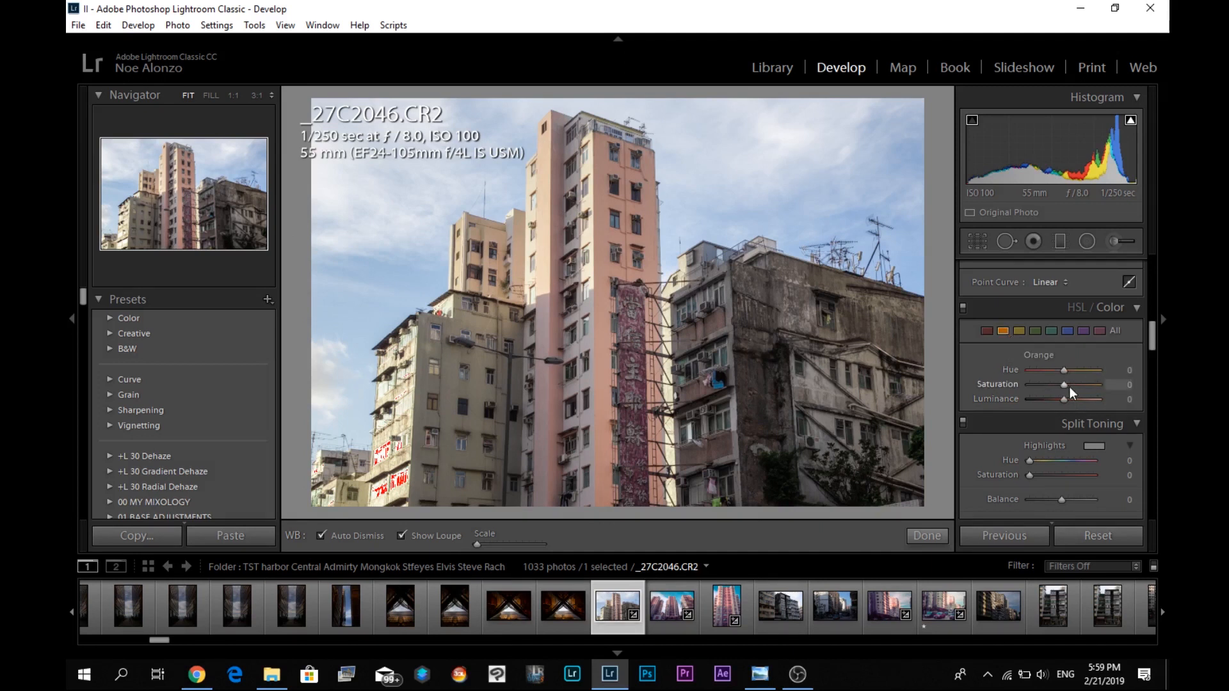
{"action": "left_click_drag", "start_coordinate": [1072, 385], "coordinate": [1114, 402]}
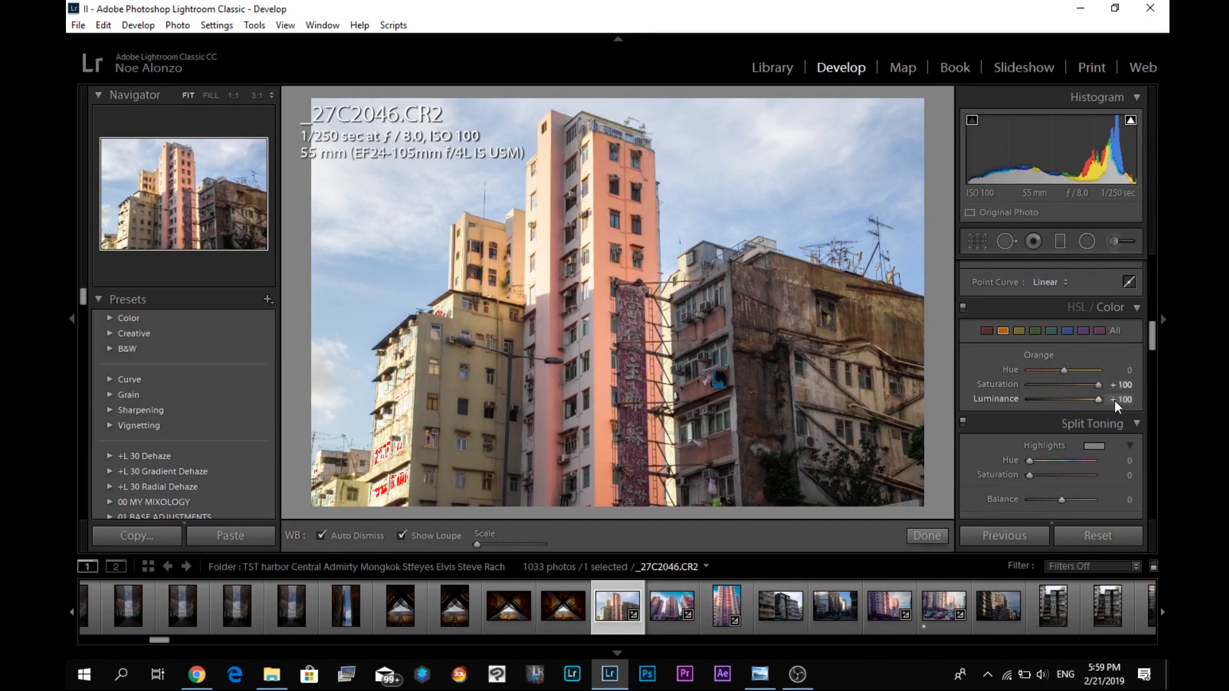
{"action": "left_click", "coordinate": [1019, 332]}
{"action": "left_click_drag", "start_coordinate": [1064, 370], "coordinate": [1100, 370]}
{"action": "left_click", "coordinate": [986, 332]}
{"action": "left_click", "coordinate": [1017, 331]}
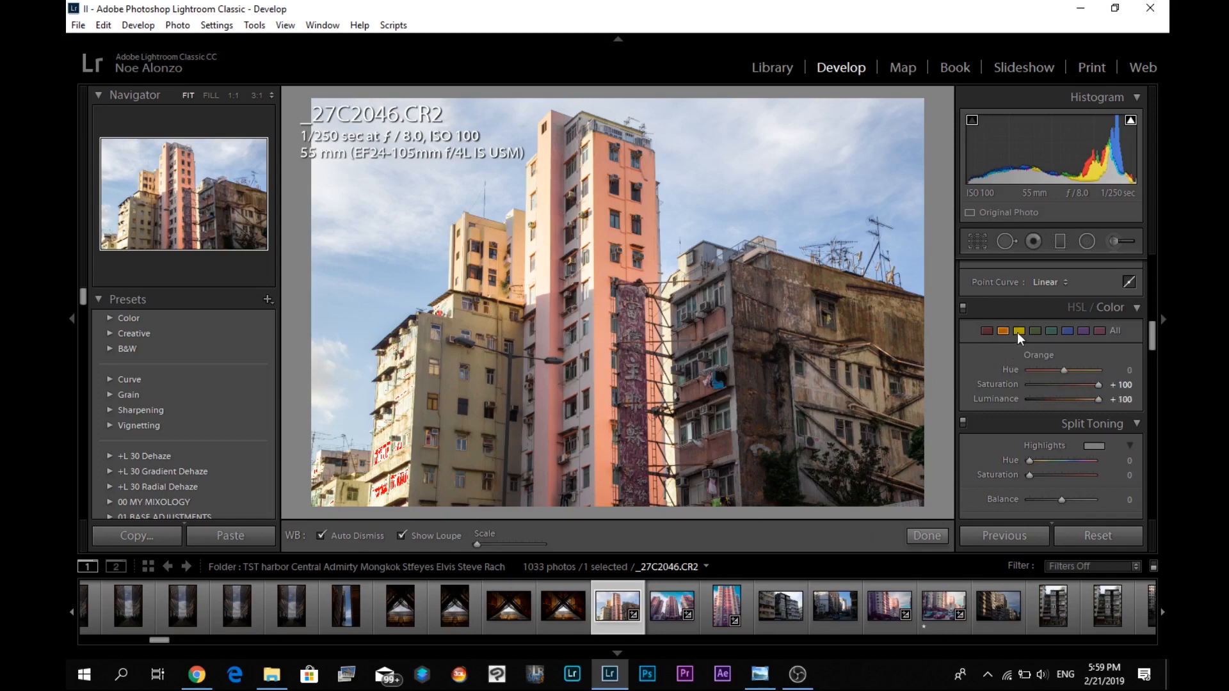
- For the Blue colour range, set the hue to −49 and the luminance to −36
{"action": "left_click", "coordinate": [1067, 331]}
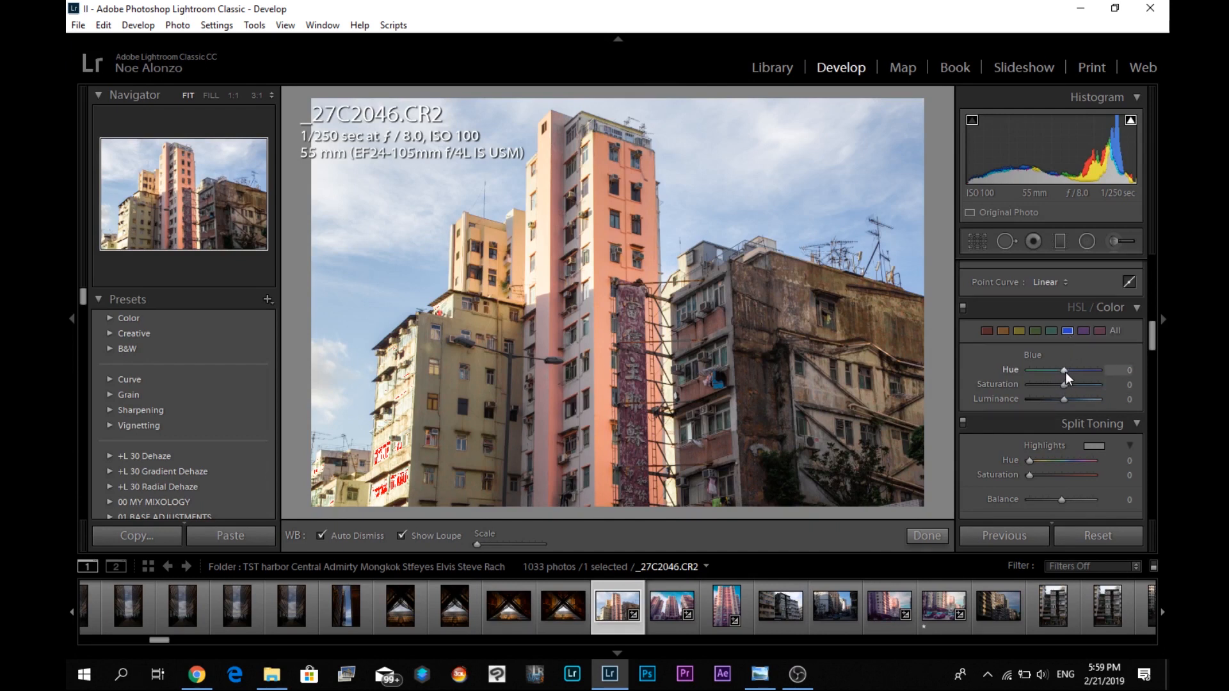
{"action": "left_click_drag", "start_coordinate": [1065, 371], "coordinate": [1048, 370]}
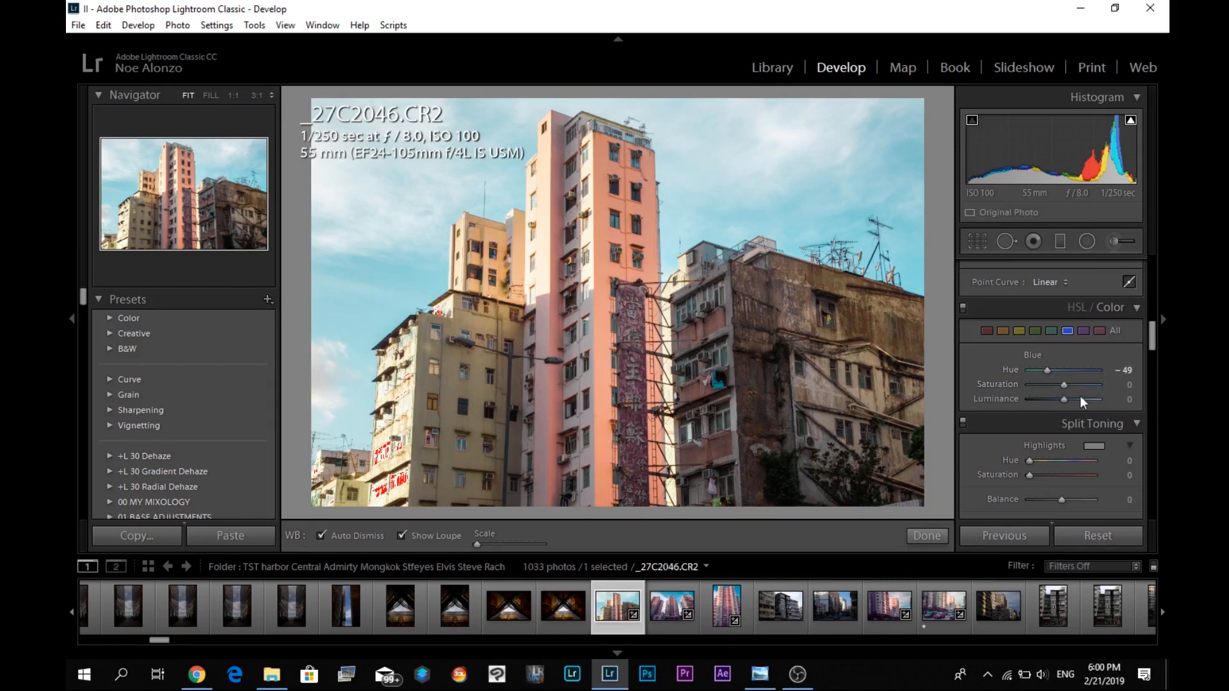
{"action": "left_click_drag", "start_coordinate": [1067, 401], "coordinate": [1053, 396]}
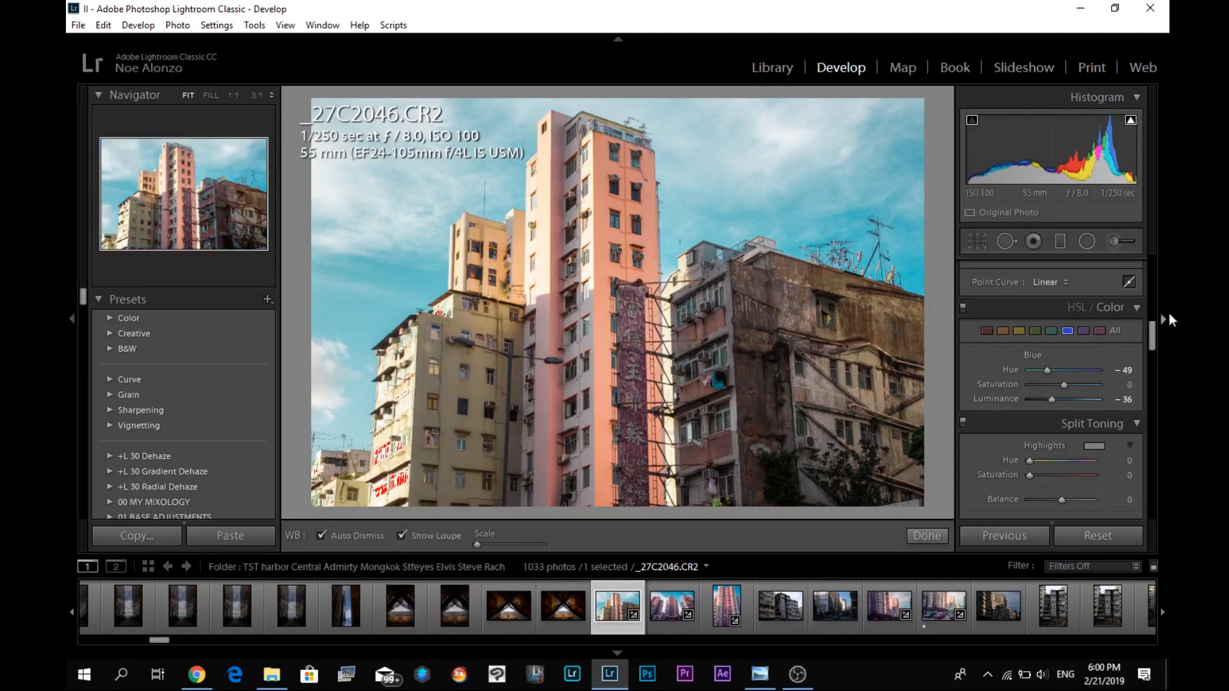
- Lower the white balance temperature to 5650 and reduce the whites to +19
{"action": "left_click_drag", "start_coordinate": [1147, 334], "coordinate": [1150, 255]}
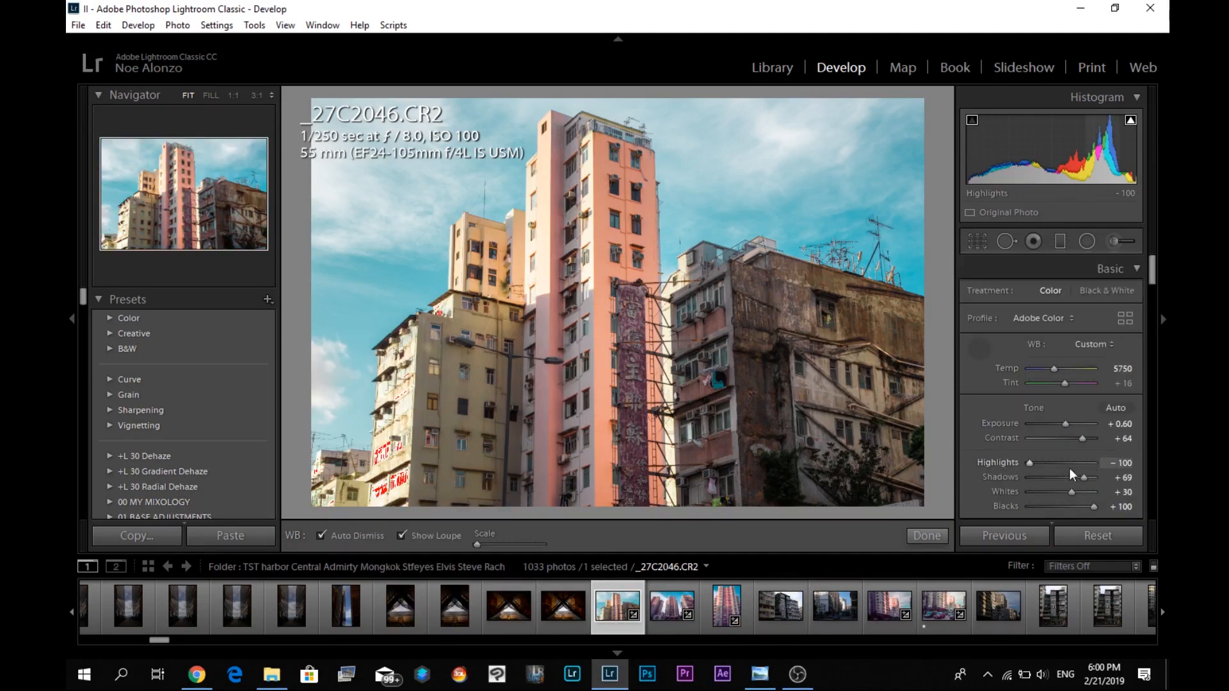
{"action": "key", "text": "minus"}
{"action": "key", "text": "minus"}
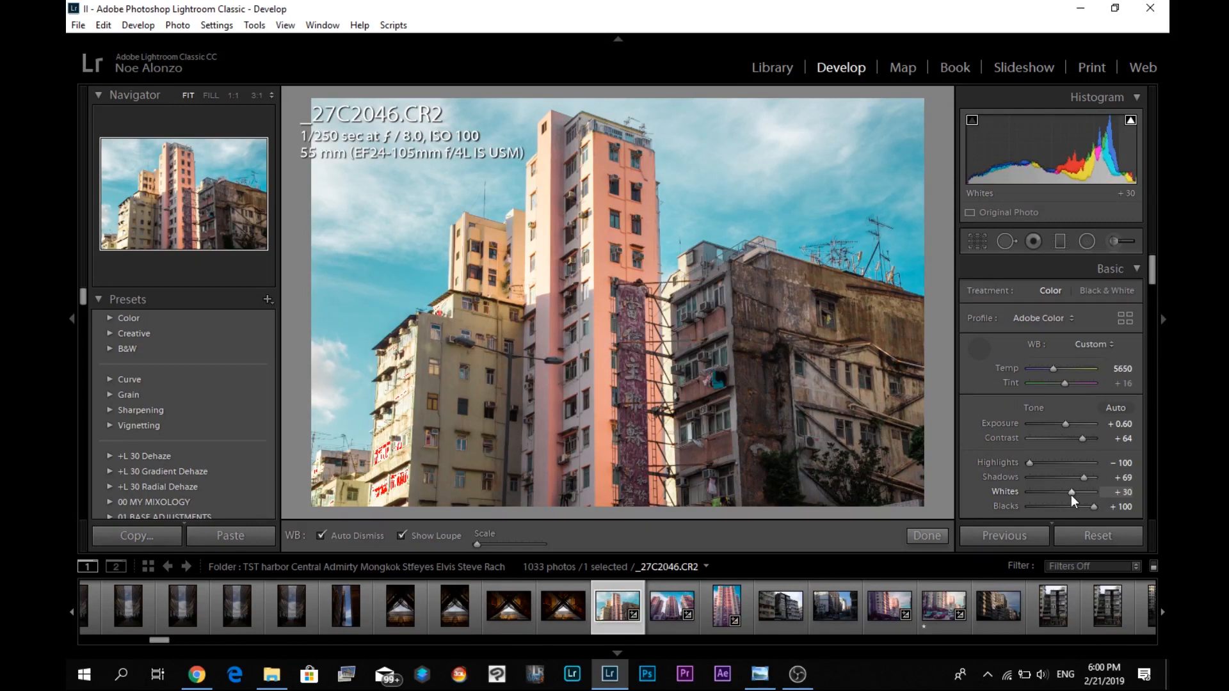
{"action": "left_click_drag", "start_coordinate": [1070, 495], "coordinate": [1066, 494]}
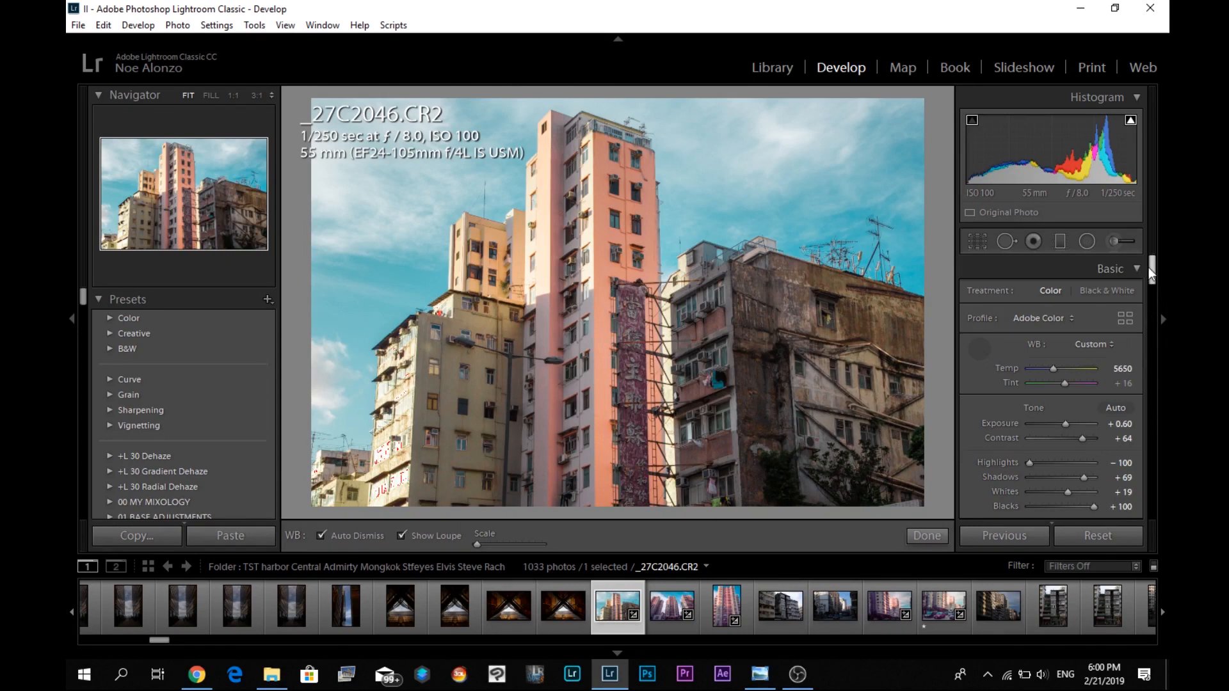
- Tint the split toning highlights orange with hue 30 and saturation 96
{"action": "left_click_drag", "start_coordinate": [1152, 269], "coordinate": [1168, 306]}
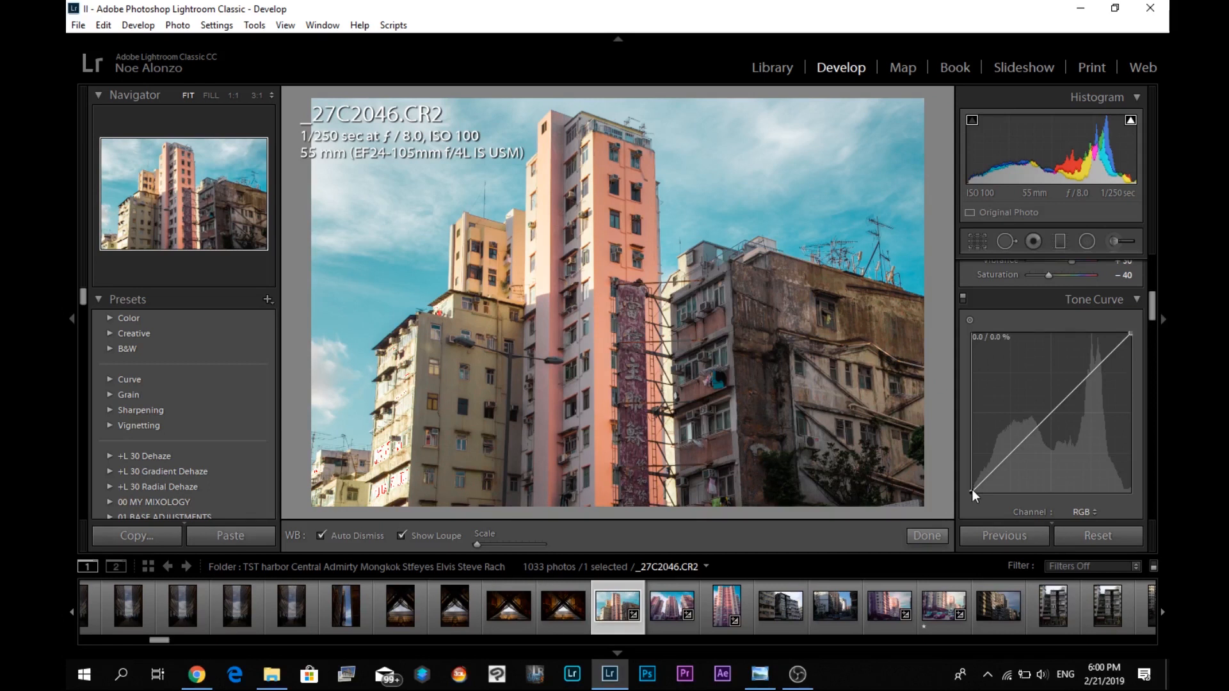
{"action": "left_click_drag", "start_coordinate": [970, 490], "coordinate": [961, 494]}
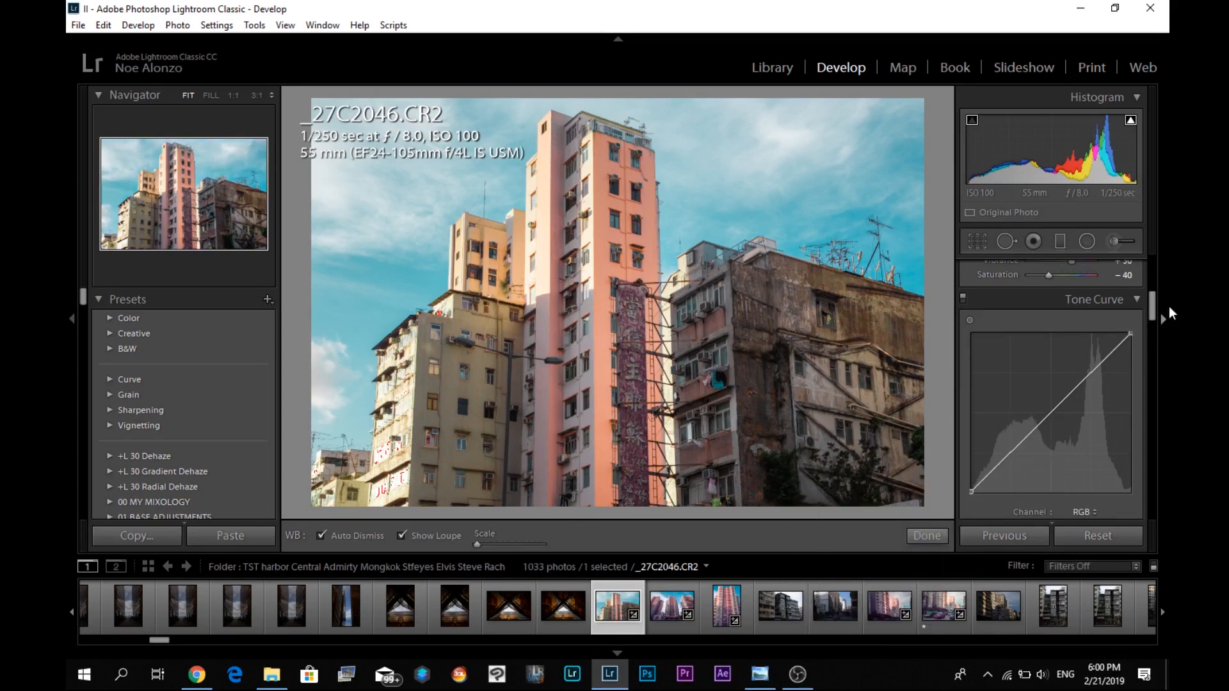
{"action": "left_click_drag", "start_coordinate": [1153, 294], "coordinate": [1161, 344]}
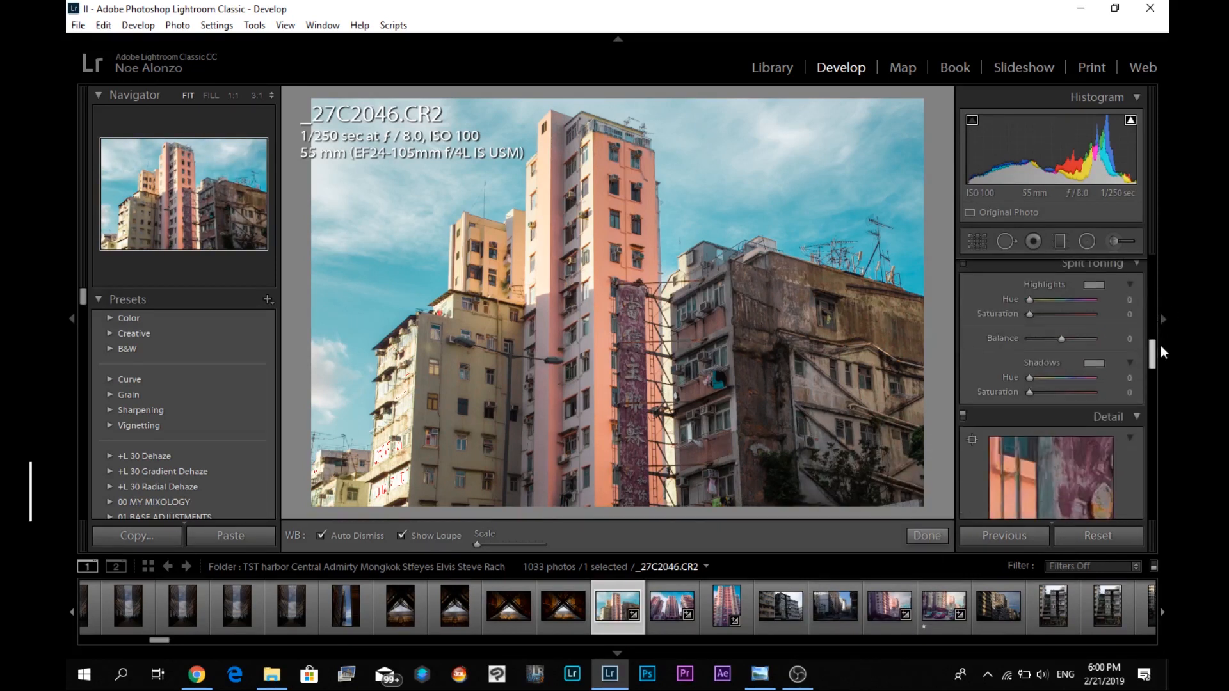
{"action": "left_click", "coordinate": [1102, 285]}
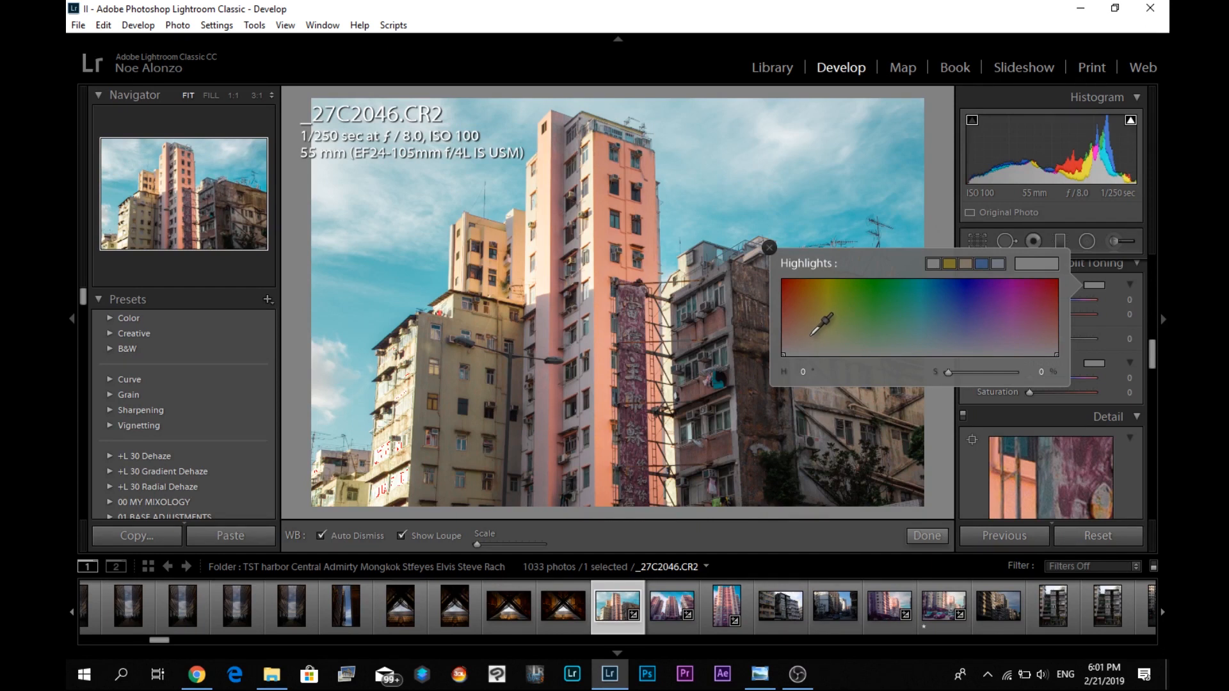
{"action": "left_click_drag", "start_coordinate": [811, 334], "coordinate": [809, 310]}
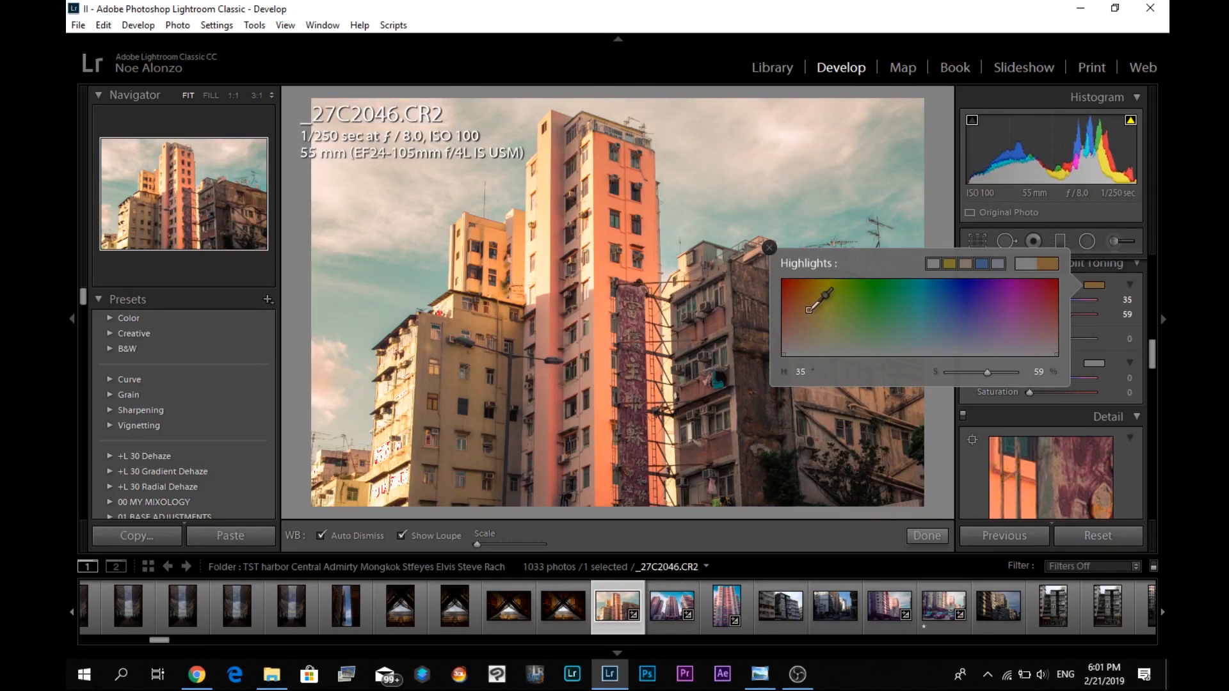
{"action": "left_click_drag", "start_coordinate": [808, 310], "coordinate": [805, 282]}
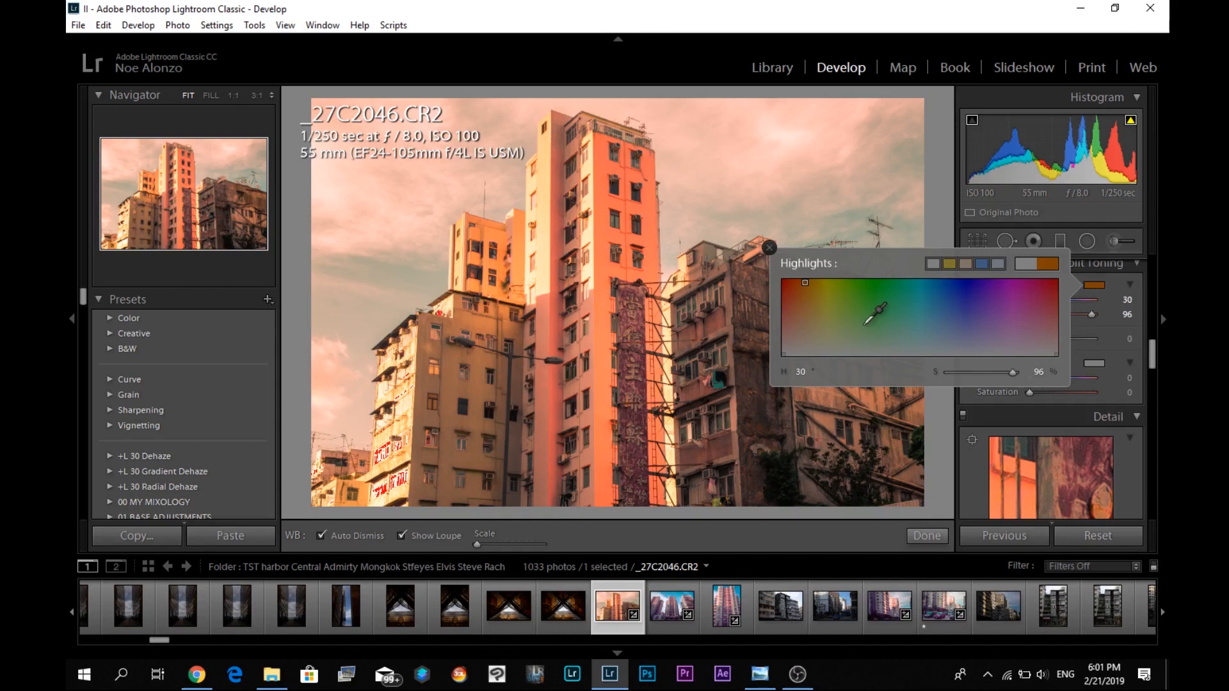
{"action": "left_click", "coordinate": [767, 248]}
- Tint the split toning shadows magenta with hue 315 and saturation 51
{"action": "left_click", "coordinate": [1093, 362]}
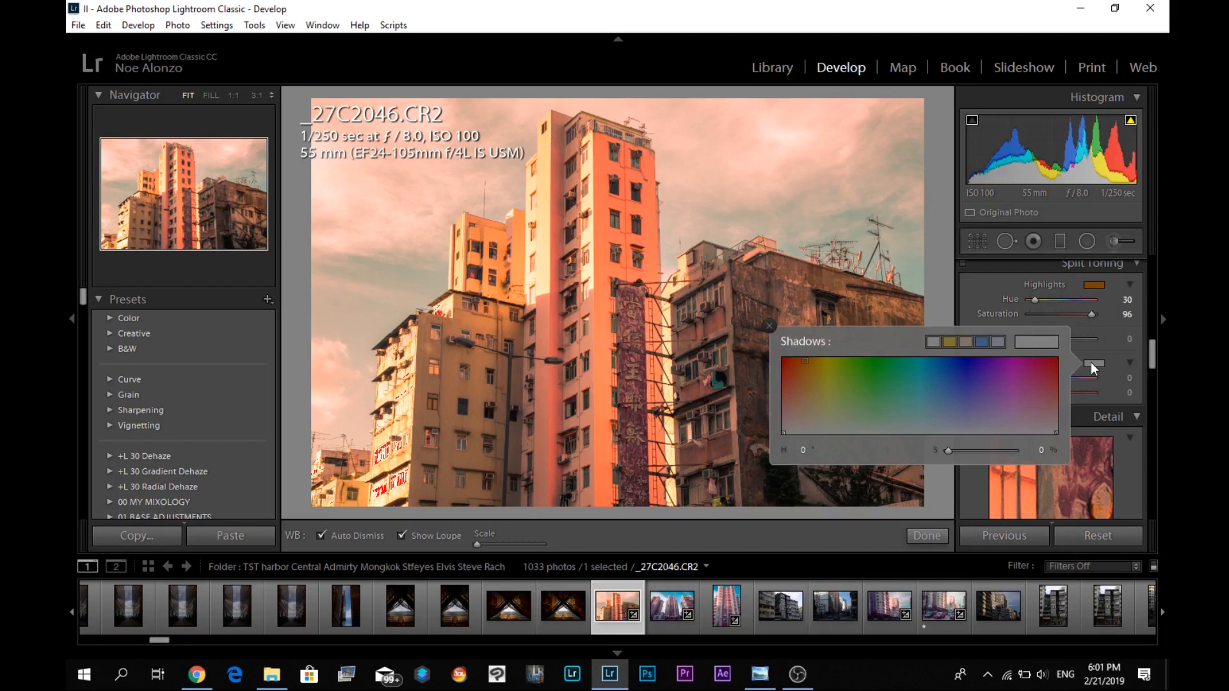
{"action": "left_click", "coordinate": [989, 423]}
{"action": "mouse_move", "coordinate": [1005, 420]}
{"action": "left_mouse_down"}
{"action": "mouse_move", "coordinate": [1042, 422]}
{"action": "mouse_move", "coordinate": [1007, 423]}
{"action": "mouse_move", "coordinate": [1025, 417]}
{"action": "mouse_move", "coordinate": [1024, 395]}
{"action": "left_mouse_up"}
{"action": "left_click", "coordinate": [769, 327]}
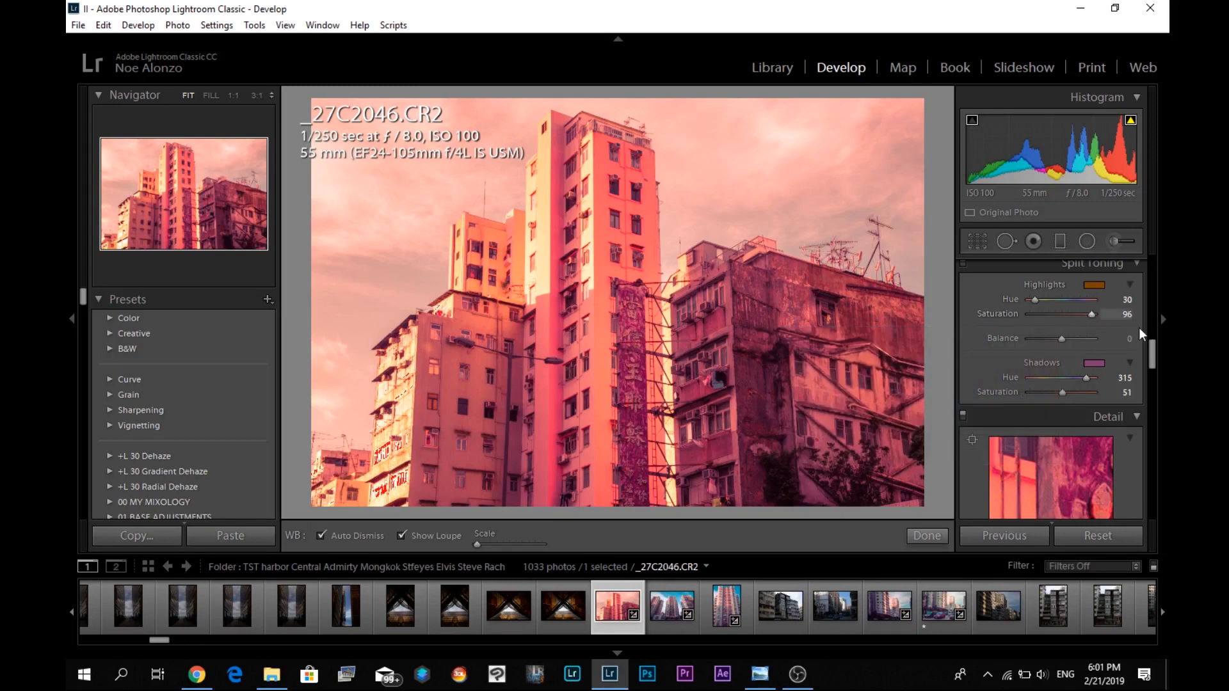
- Cool the white balance by setting the temperature to 3500 and the tint to +12
{"action": "left_click_drag", "start_coordinate": [1149, 347], "coordinate": [1155, 259]}
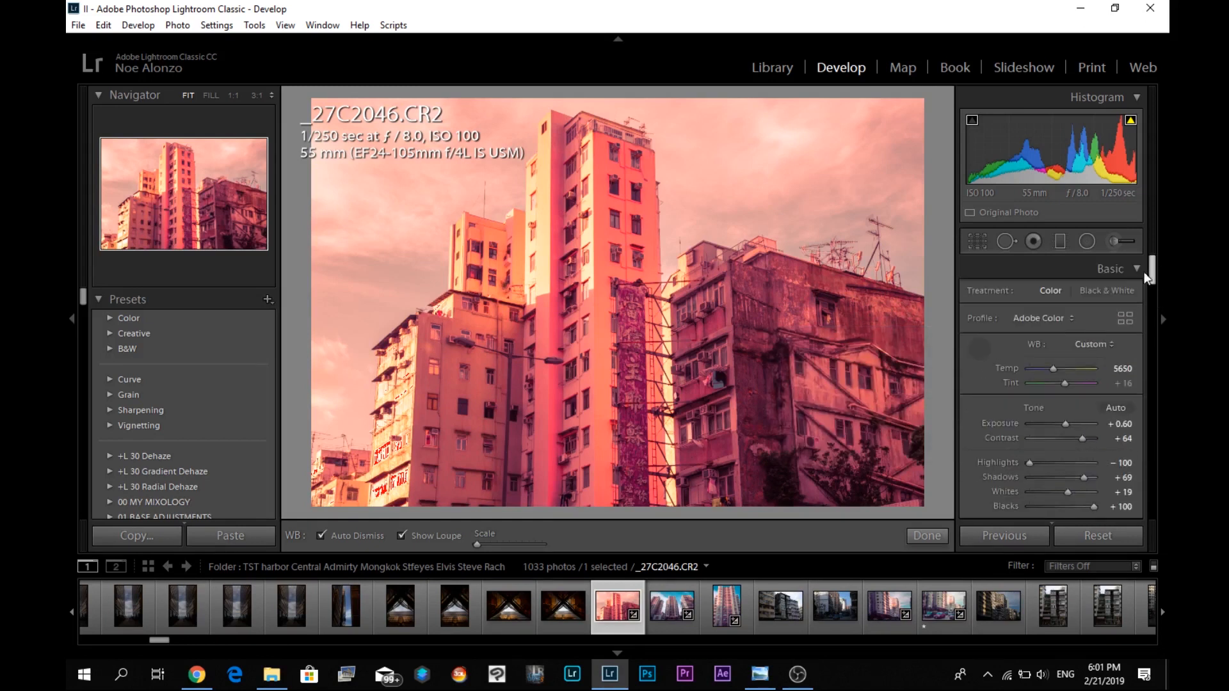
{"action": "left_click_drag", "start_coordinate": [1054, 369], "coordinate": [1042, 368]}
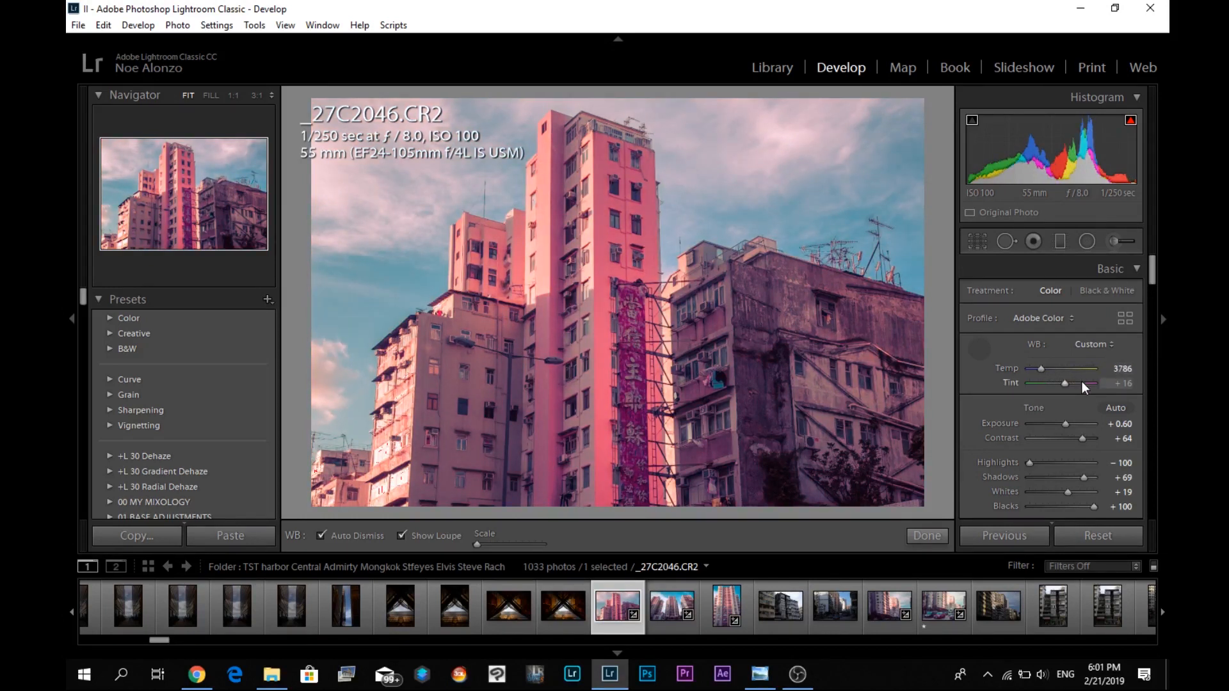
{"action": "left_click", "coordinate": [1120, 368]}
{"action": "type", "text": "35"}
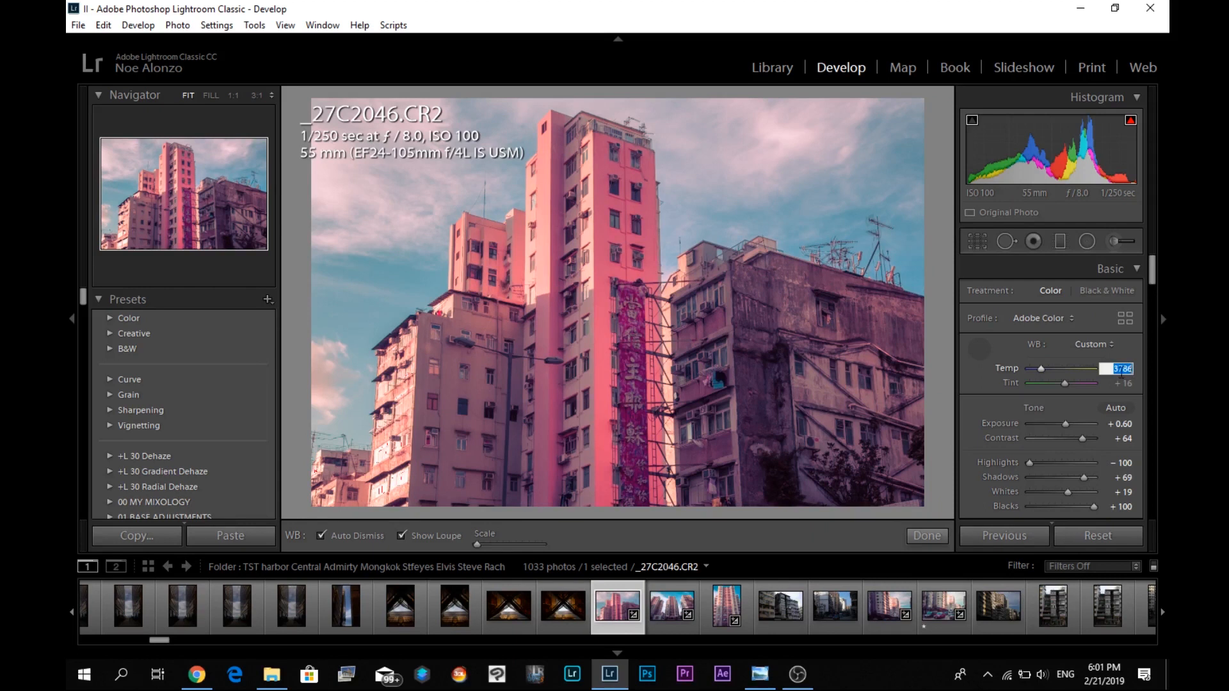
{"action": "type", "text": "00"}
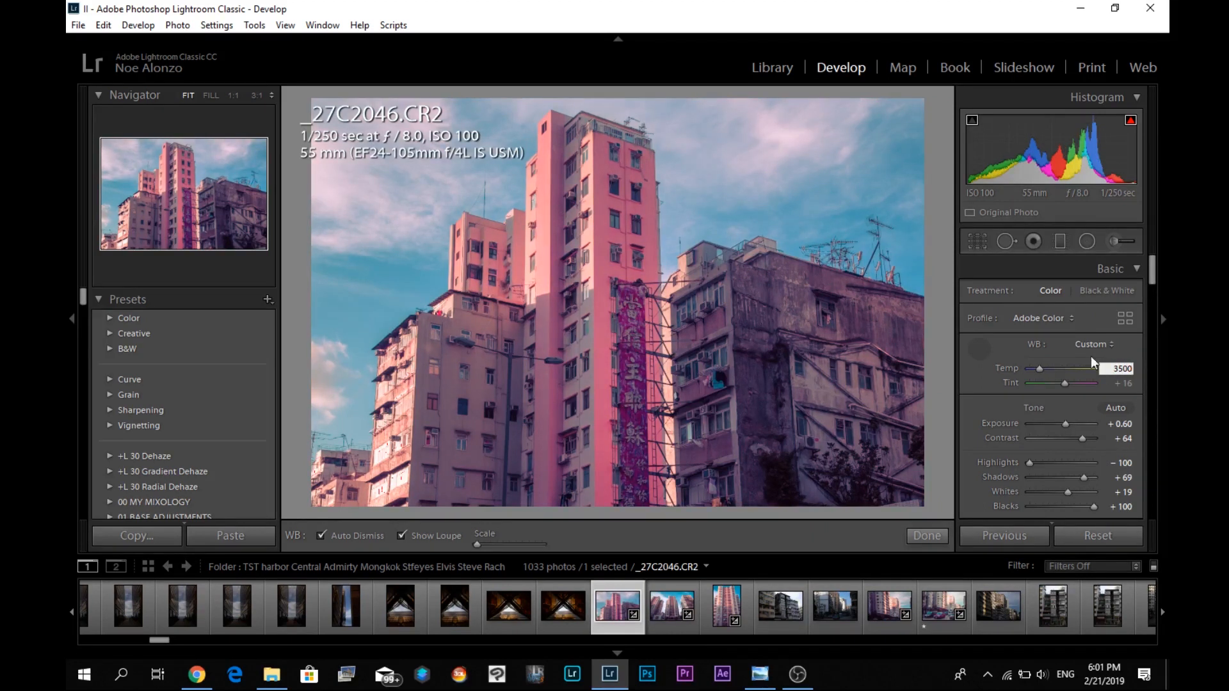
{"action": "key", "text": "Tab"}
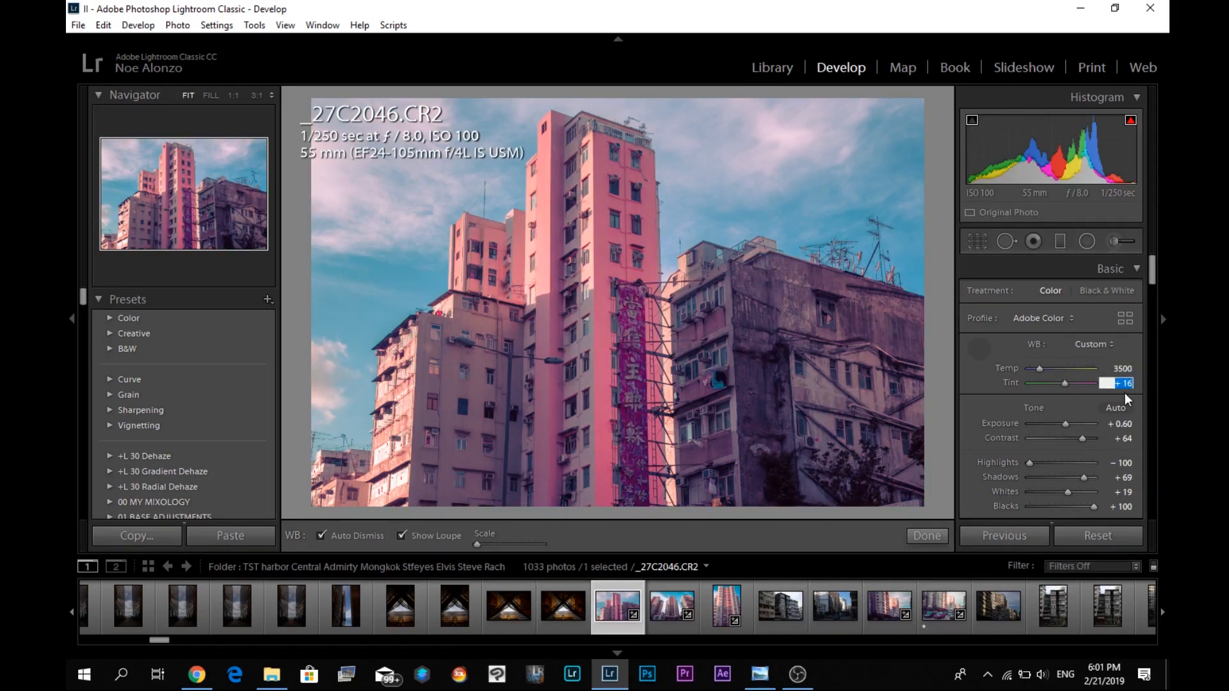
{"action": "type", "text": "12"}
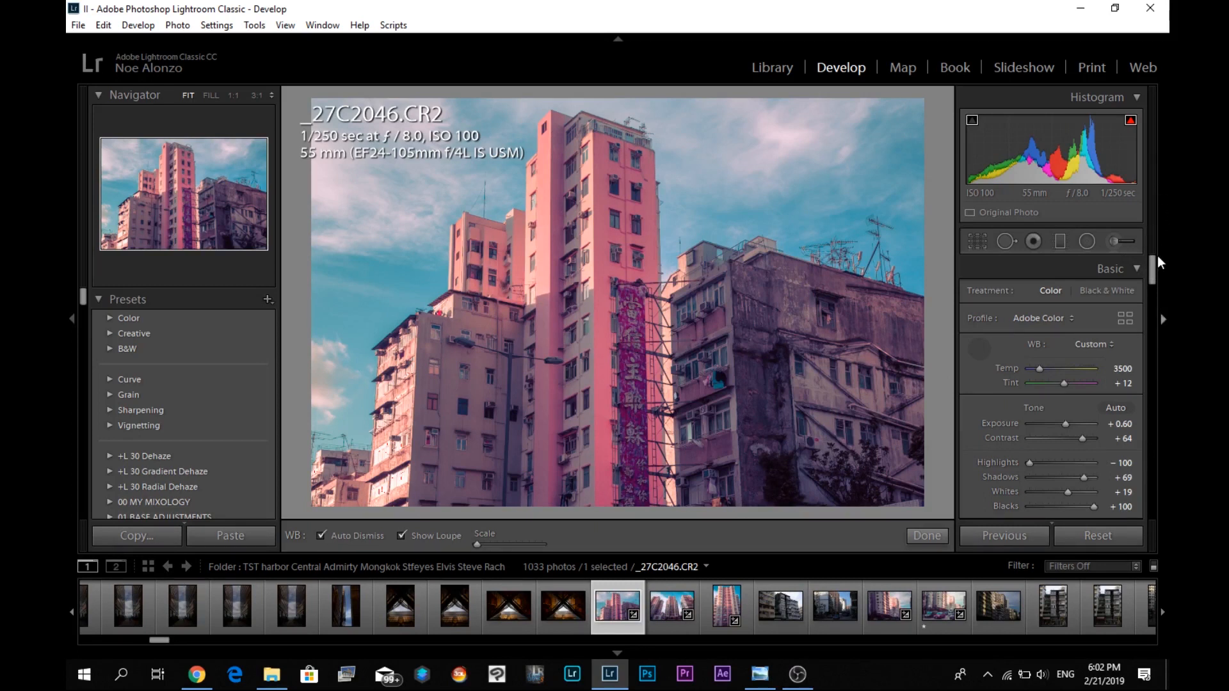
{"action": "left_click_drag", "start_coordinate": [1148, 277], "coordinate": [1146, 287]}
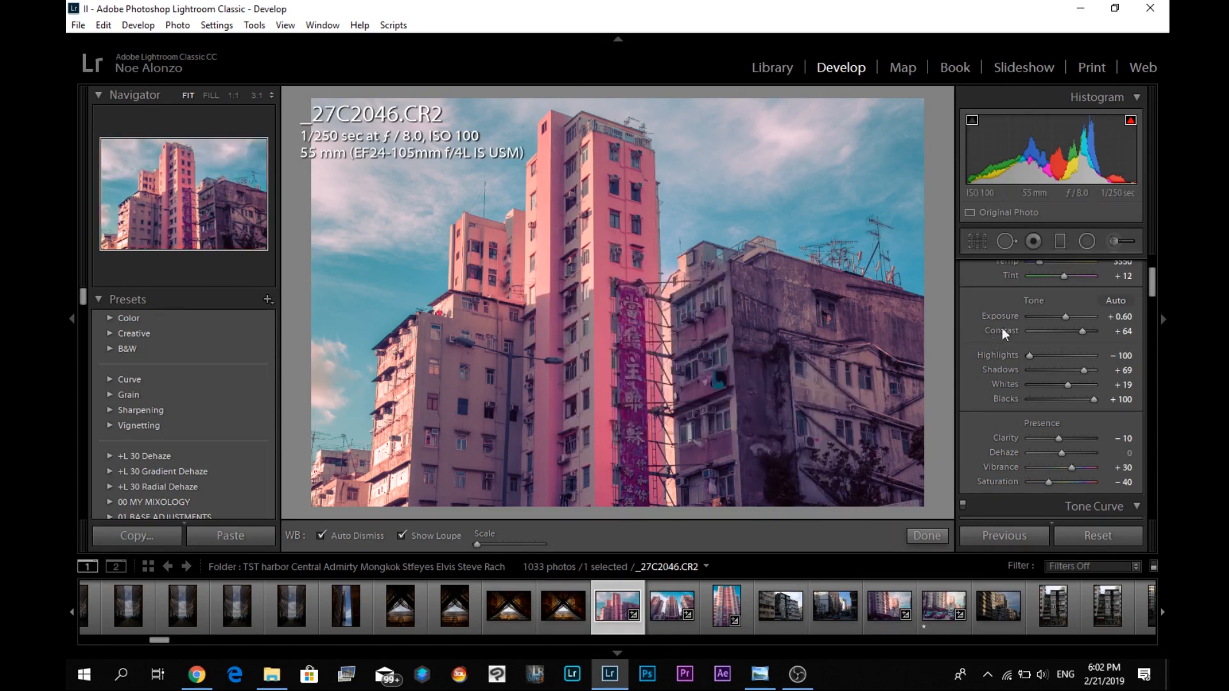
{"action": "left_click", "coordinate": [1065, 317]}
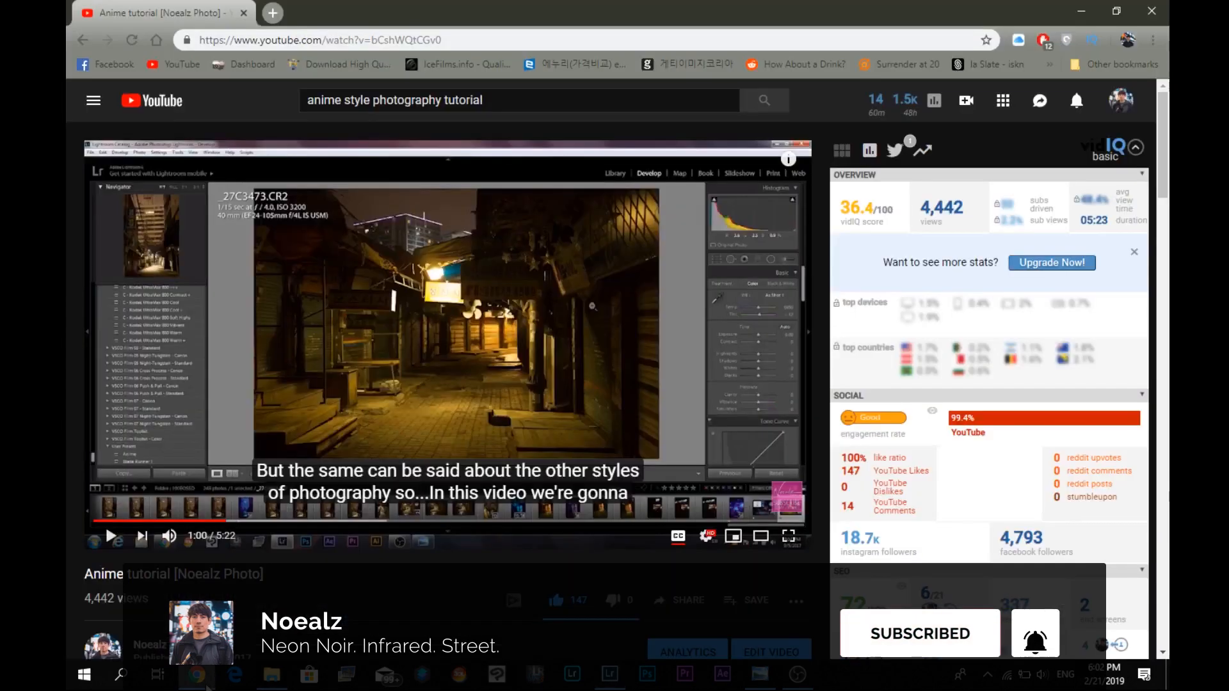
- Skim the anime tutorial video on YouTube at 1:56, 2:09 and 2:19, and switch back to Lightroom
{"action": "scroll", "coordinate": [290, 541], "scroll_direction": "down", "scroll_amount": 1}
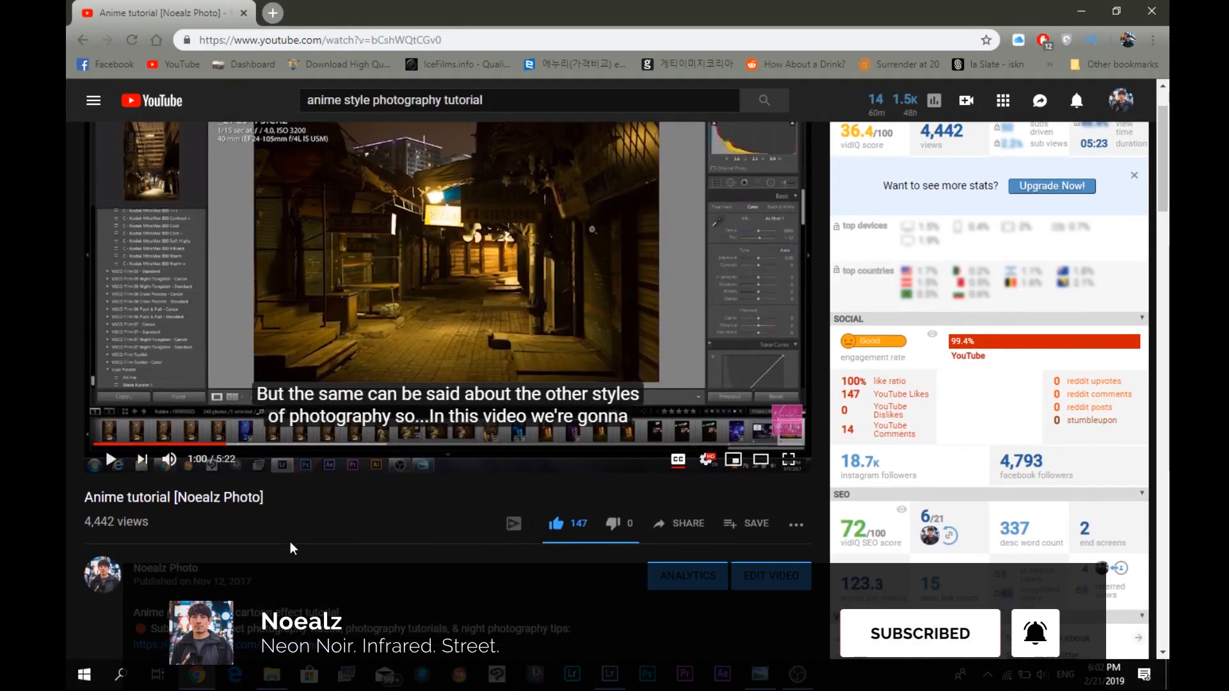
{"action": "scroll", "coordinate": [363, 542], "scroll_direction": "up", "scroll_amount": 1}
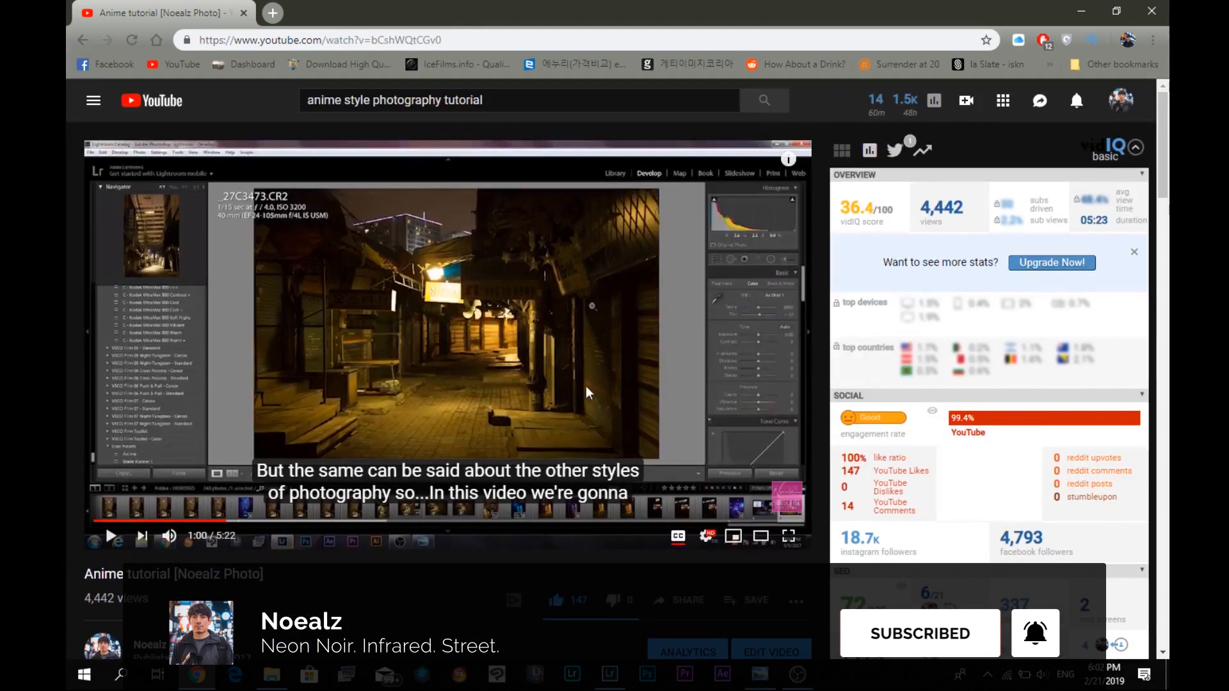
{"action": "left_click", "coordinate": [348, 520]}
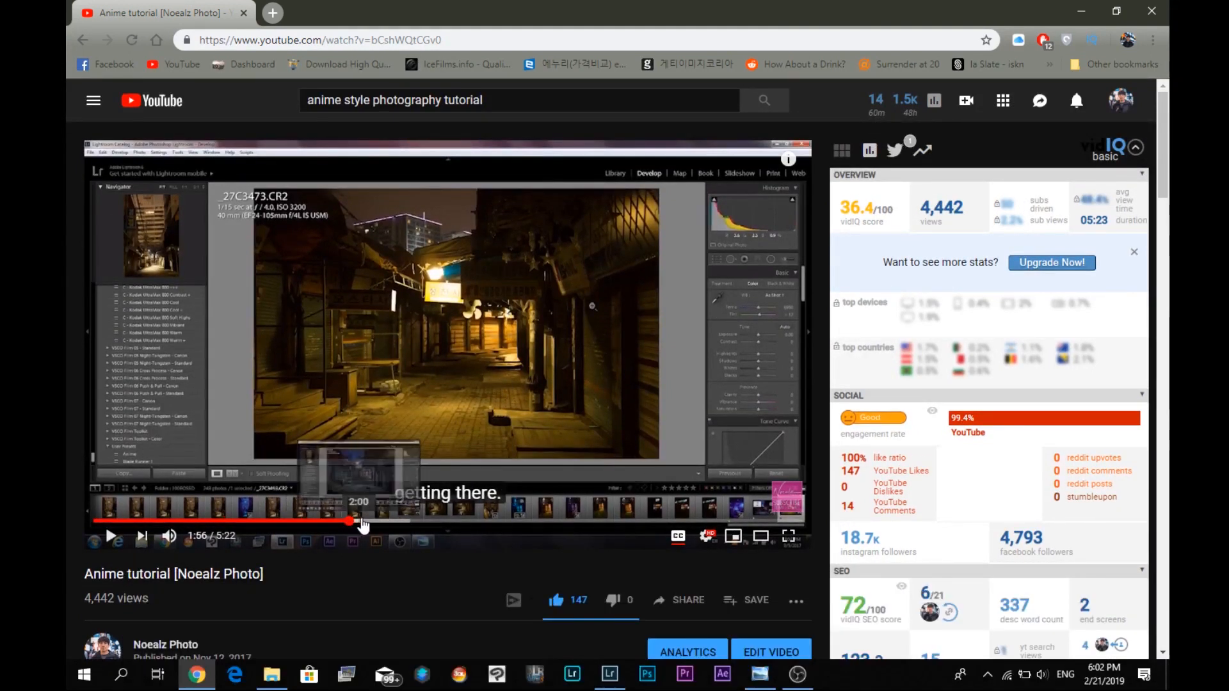
{"action": "left_click", "coordinate": [377, 521]}
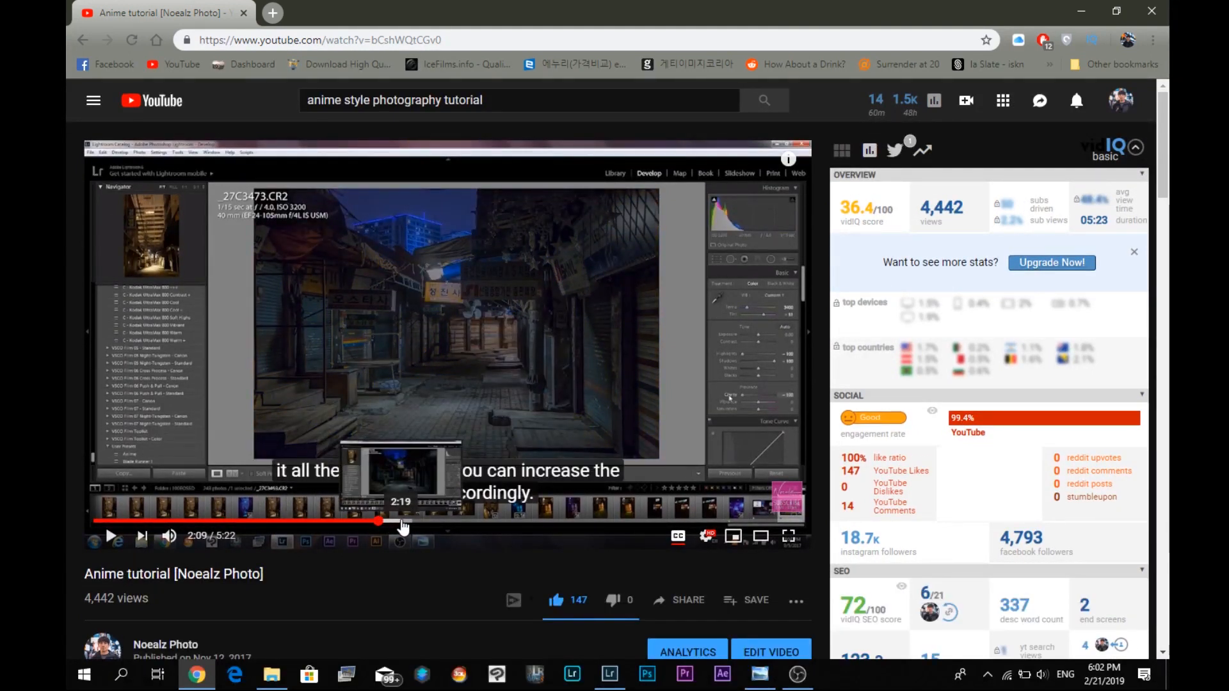
{"action": "left_click", "coordinate": [403, 522]}
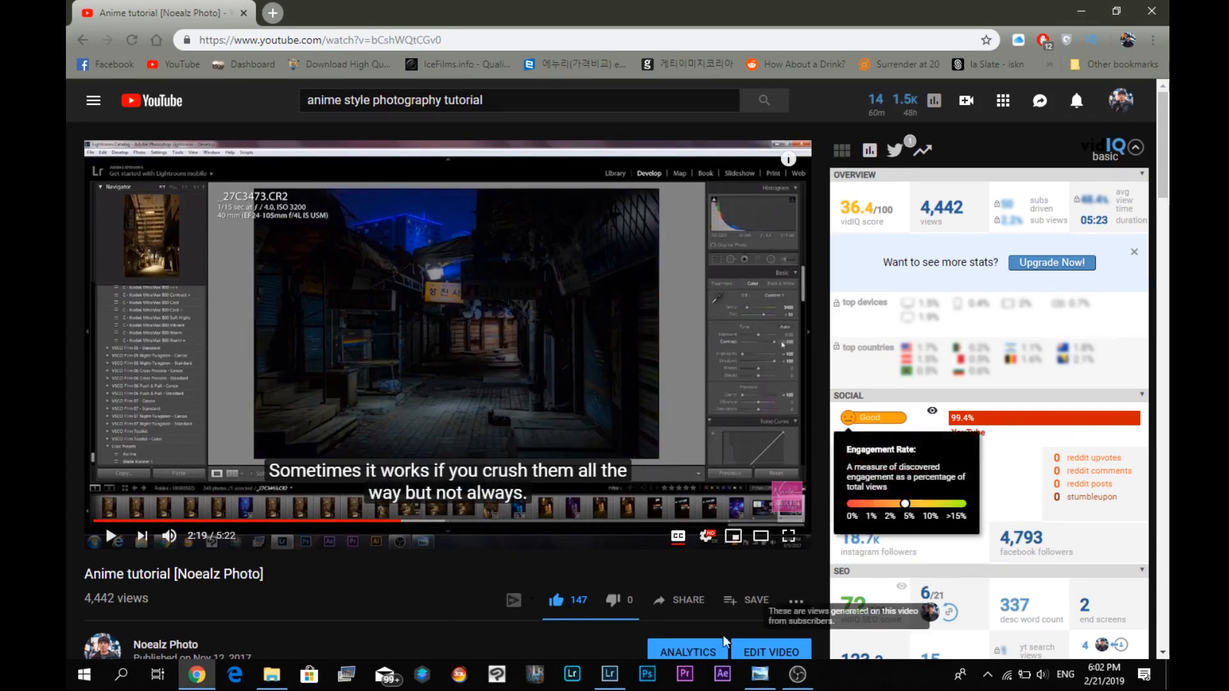
{"action": "left_click", "coordinate": [609, 673]}
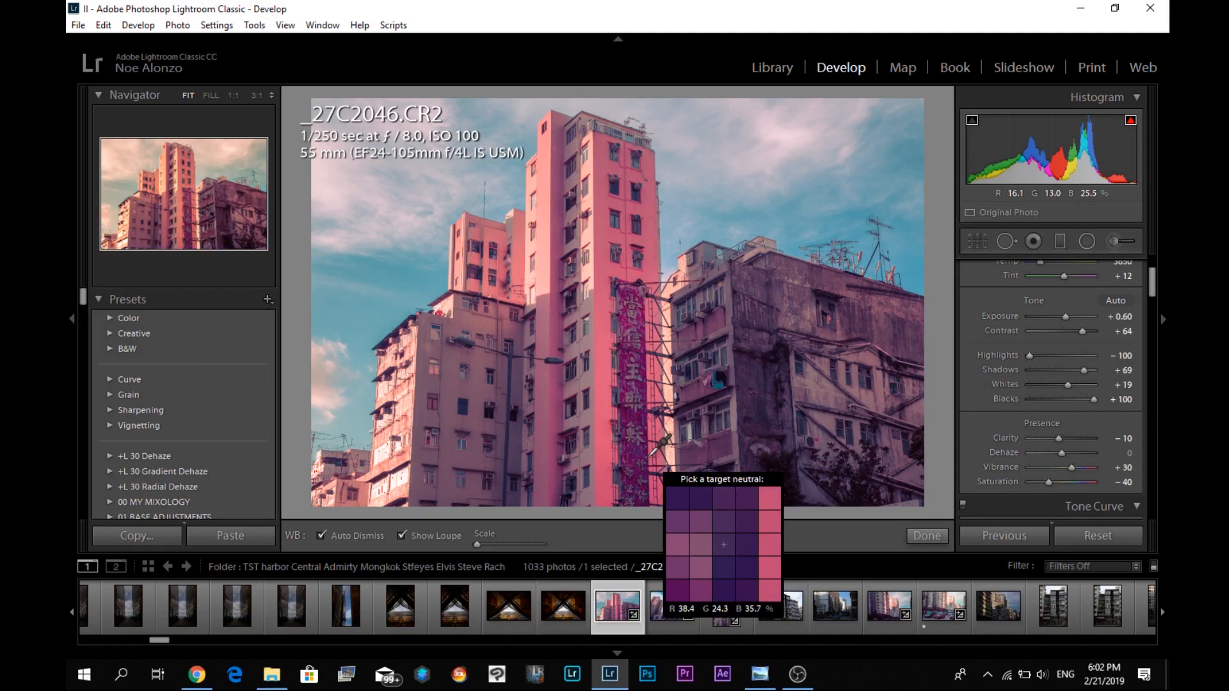